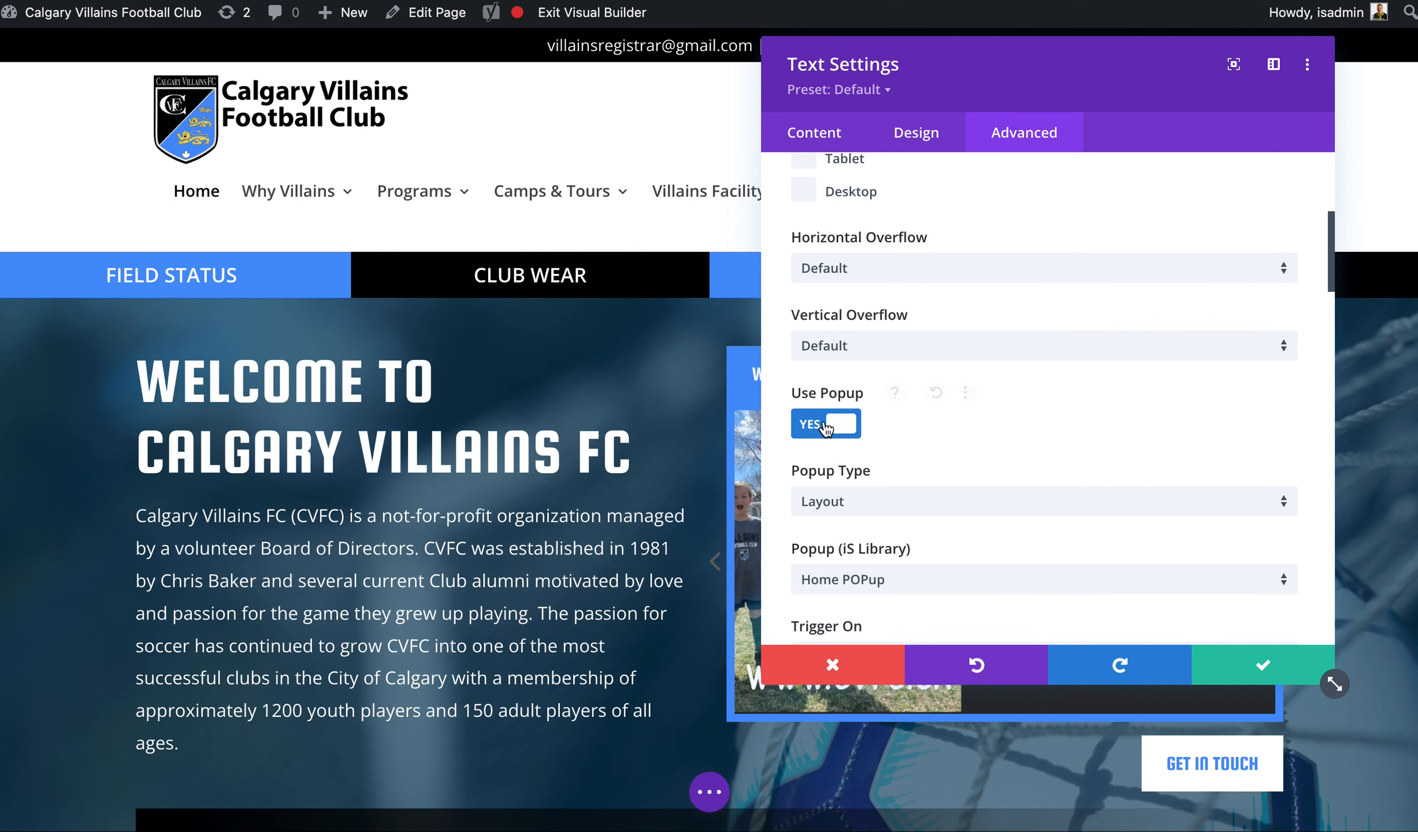
- Review the text module's popup options, including popup type, layout and trigger, and save the module settings
scroll(883, 412, "up", 1)
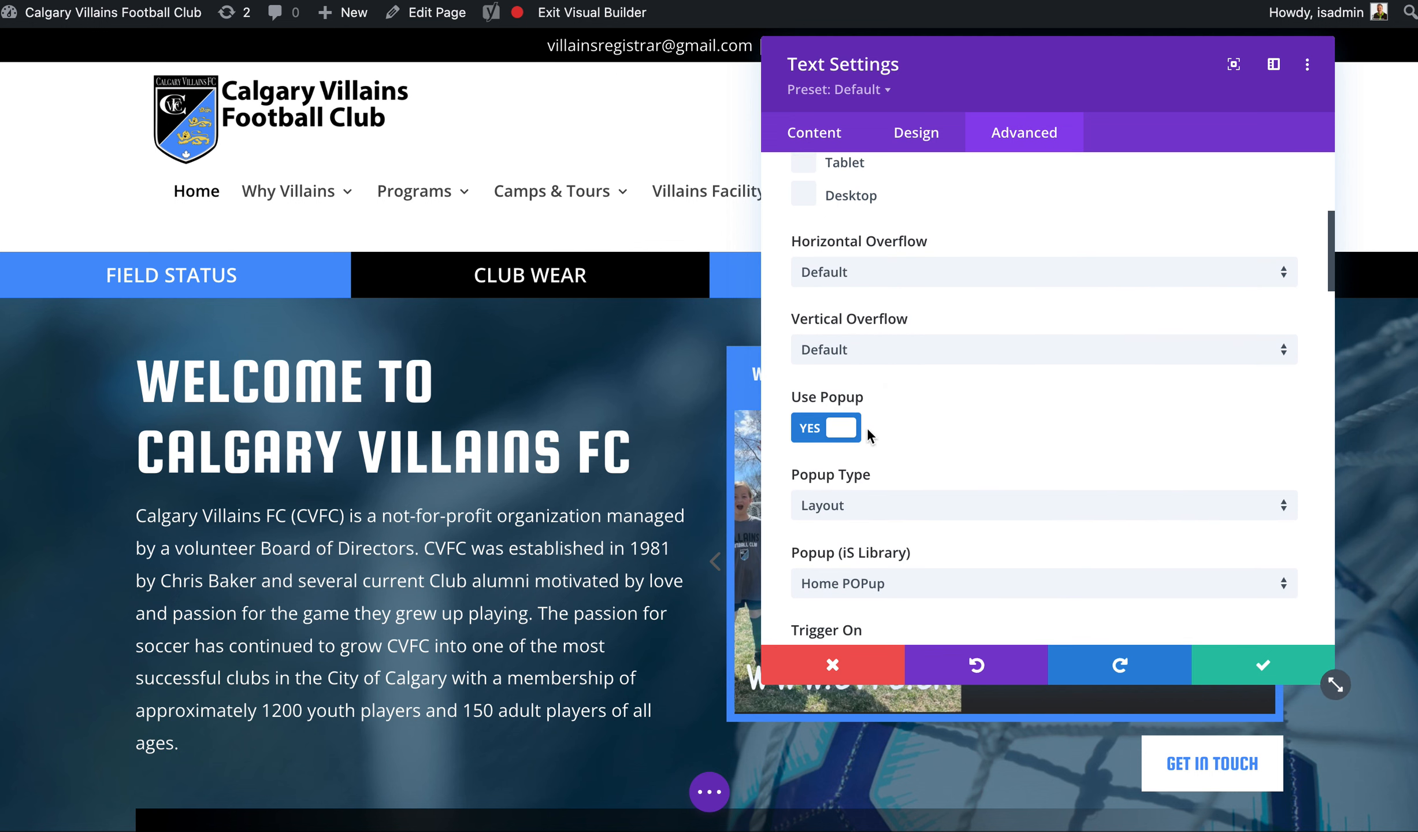
scroll(894, 426, "down", 3)
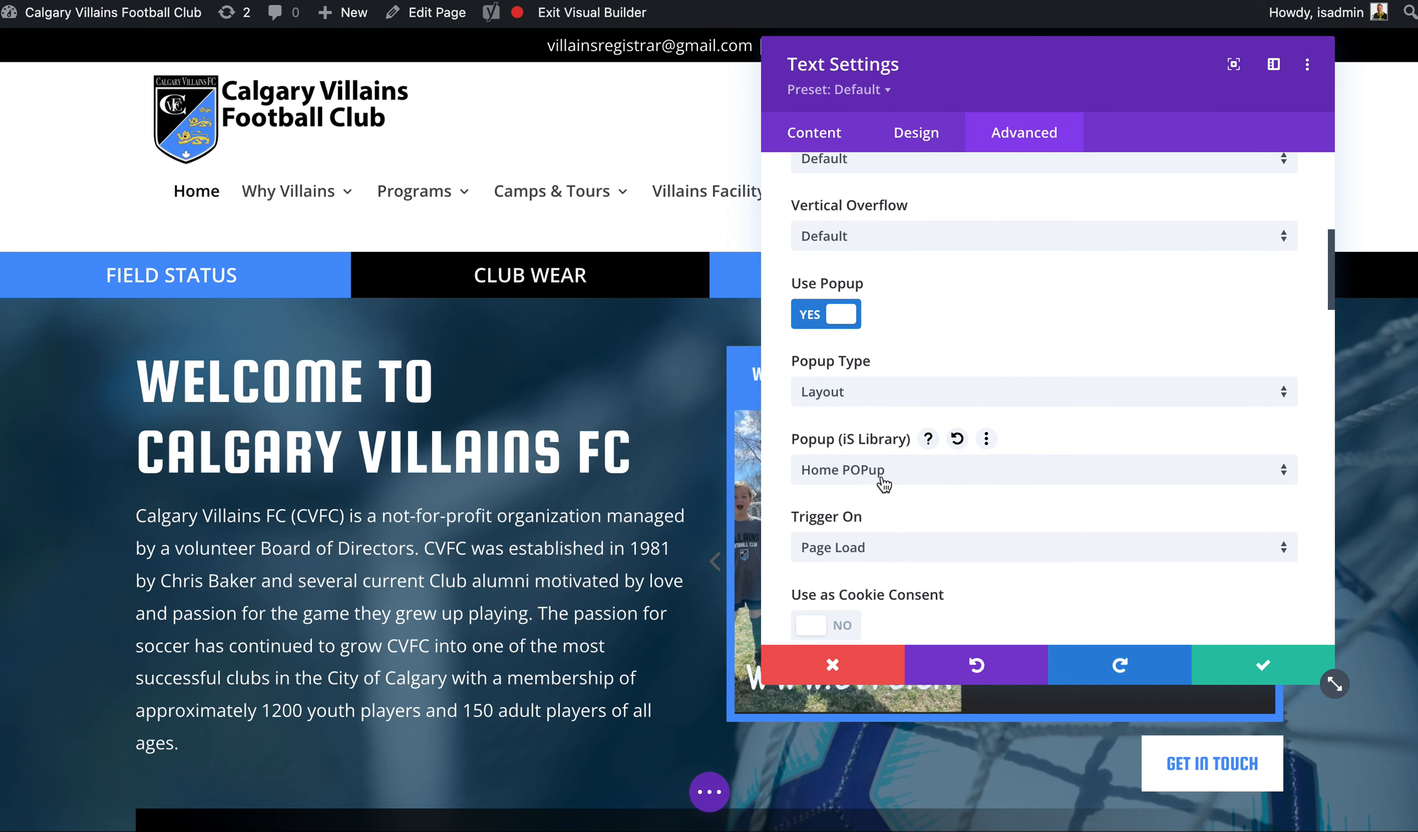
left_click(1239, 680)
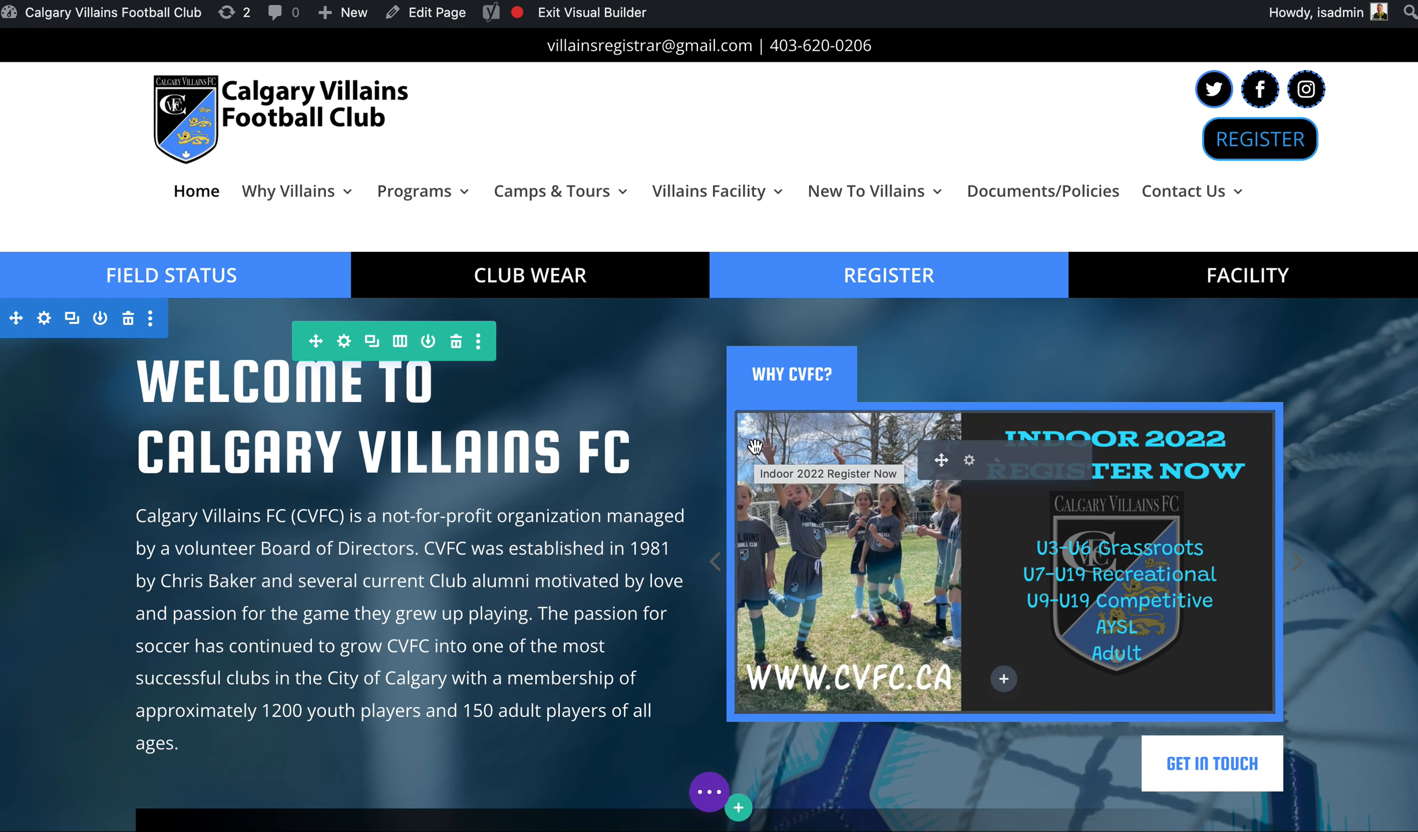
- Insert the Home POPup section from the library between the field status section and the Announcement bar
scroll(717, 474, "down", 10)
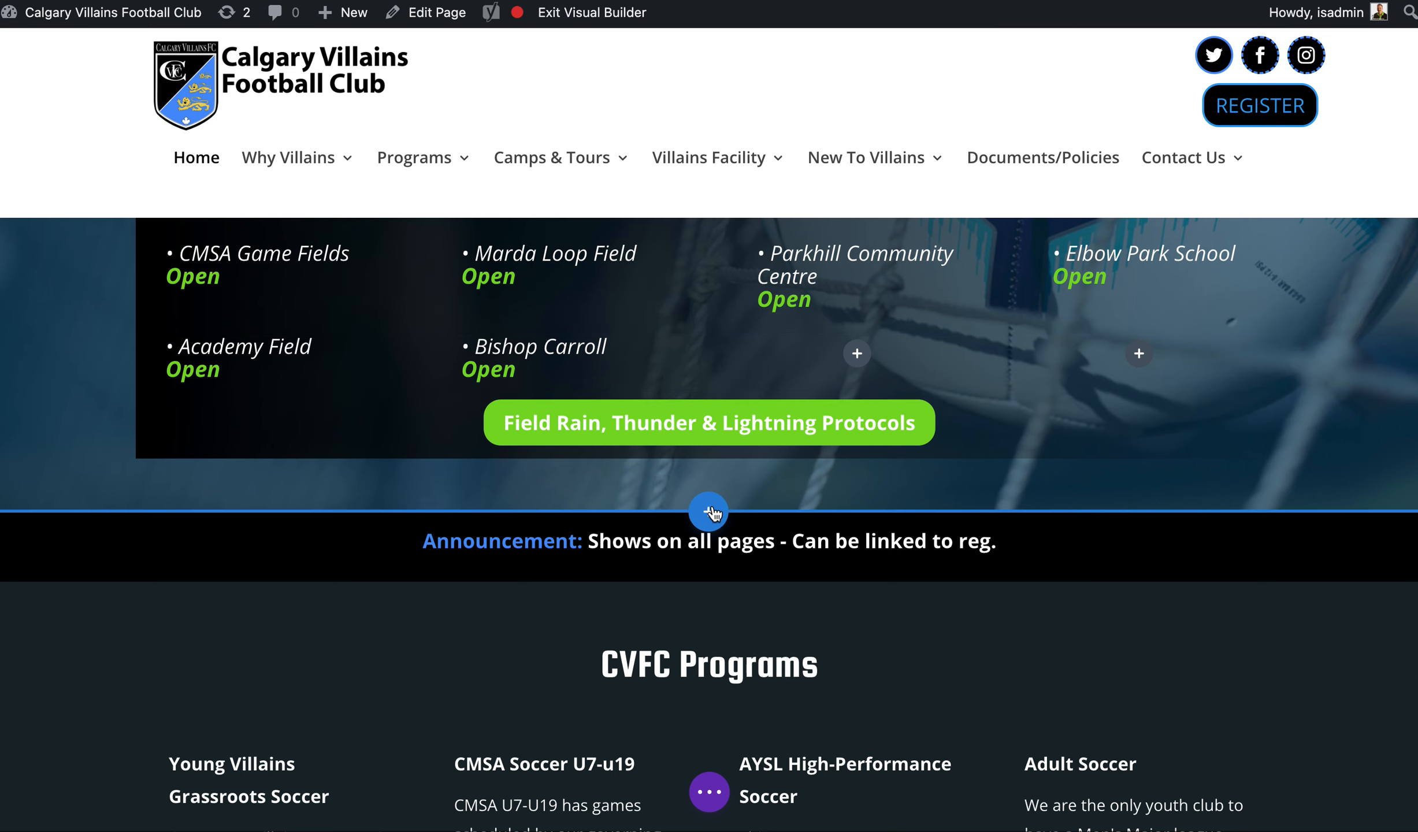
left_click(709, 512)
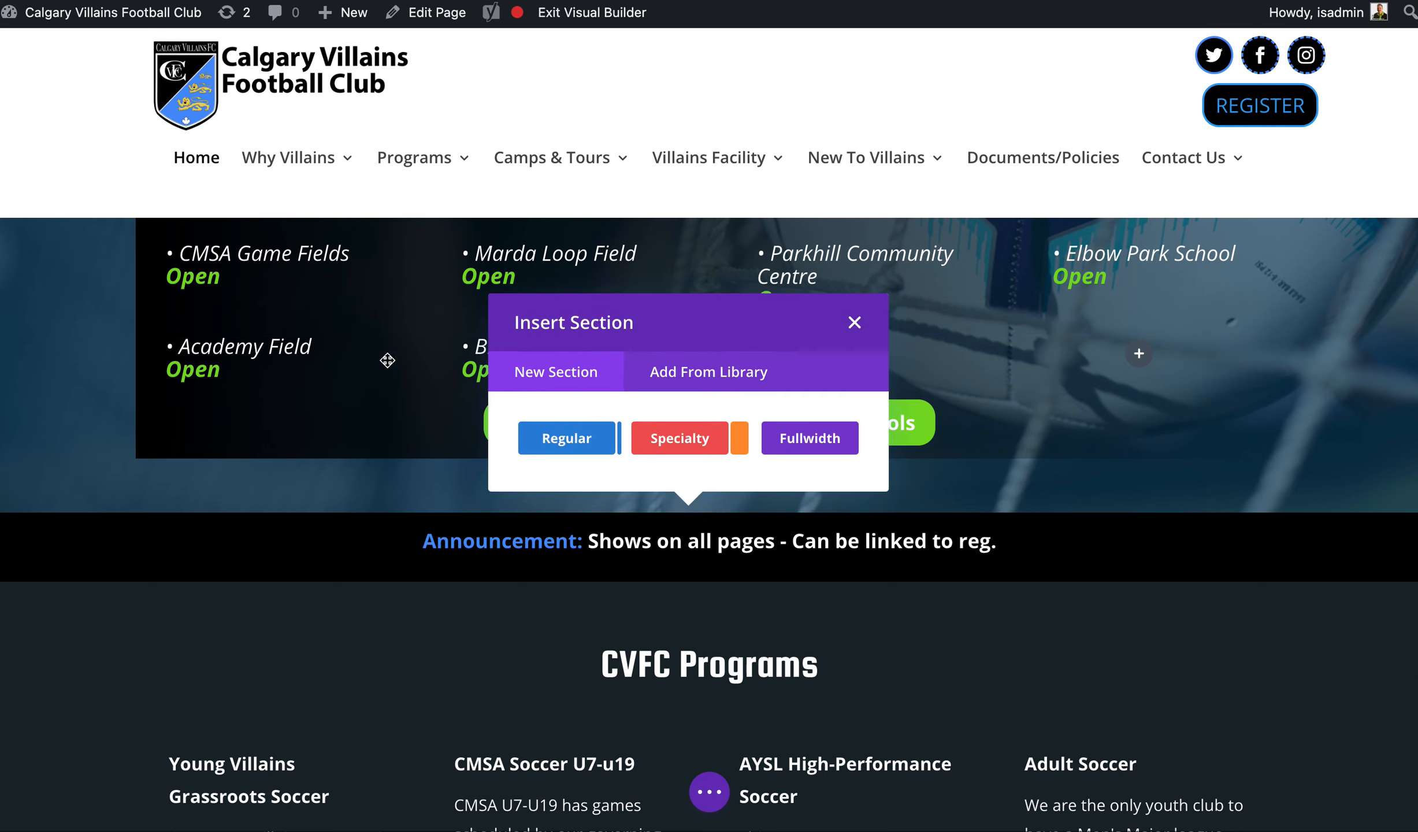
left_click(687, 373)
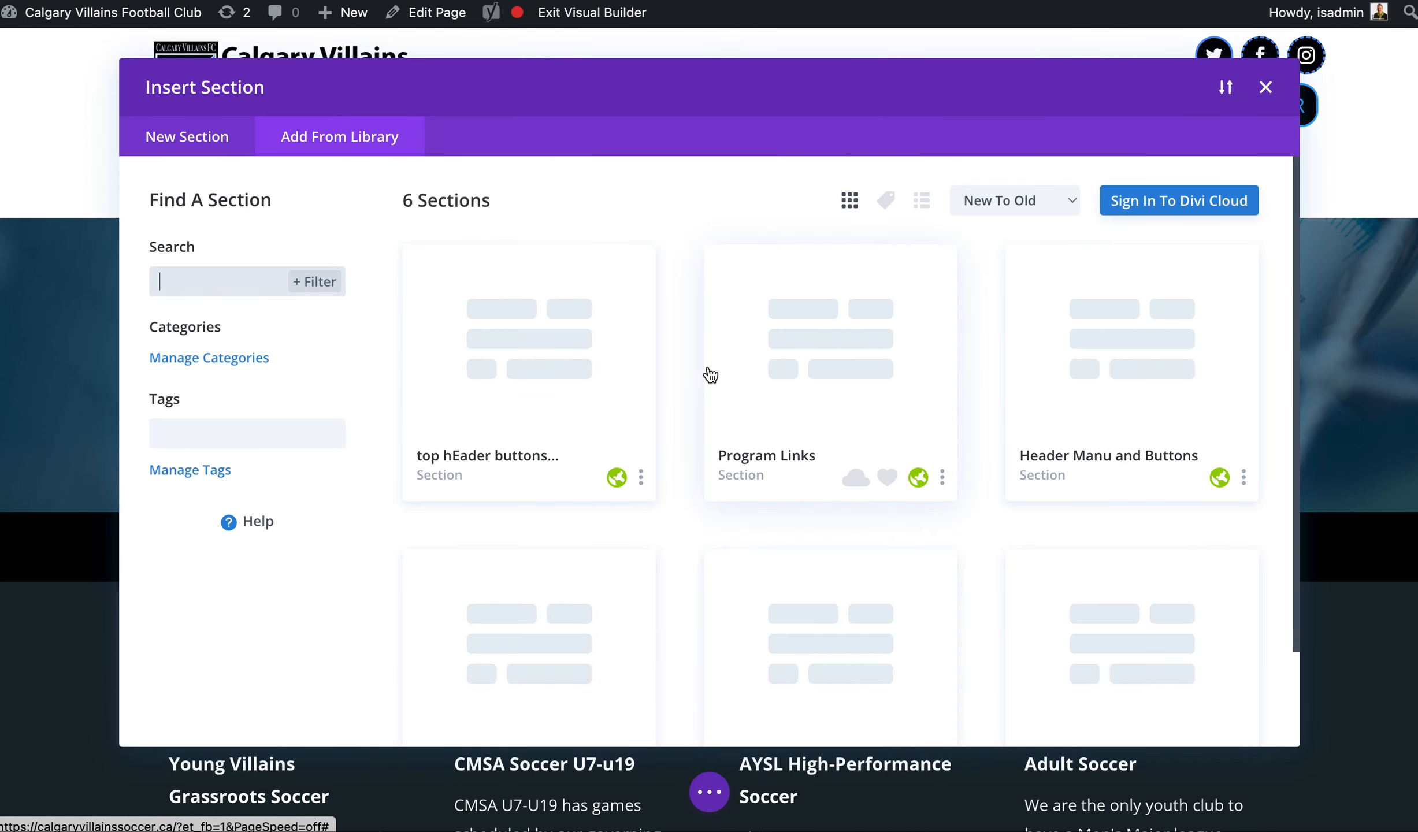
left_click(223, 279)
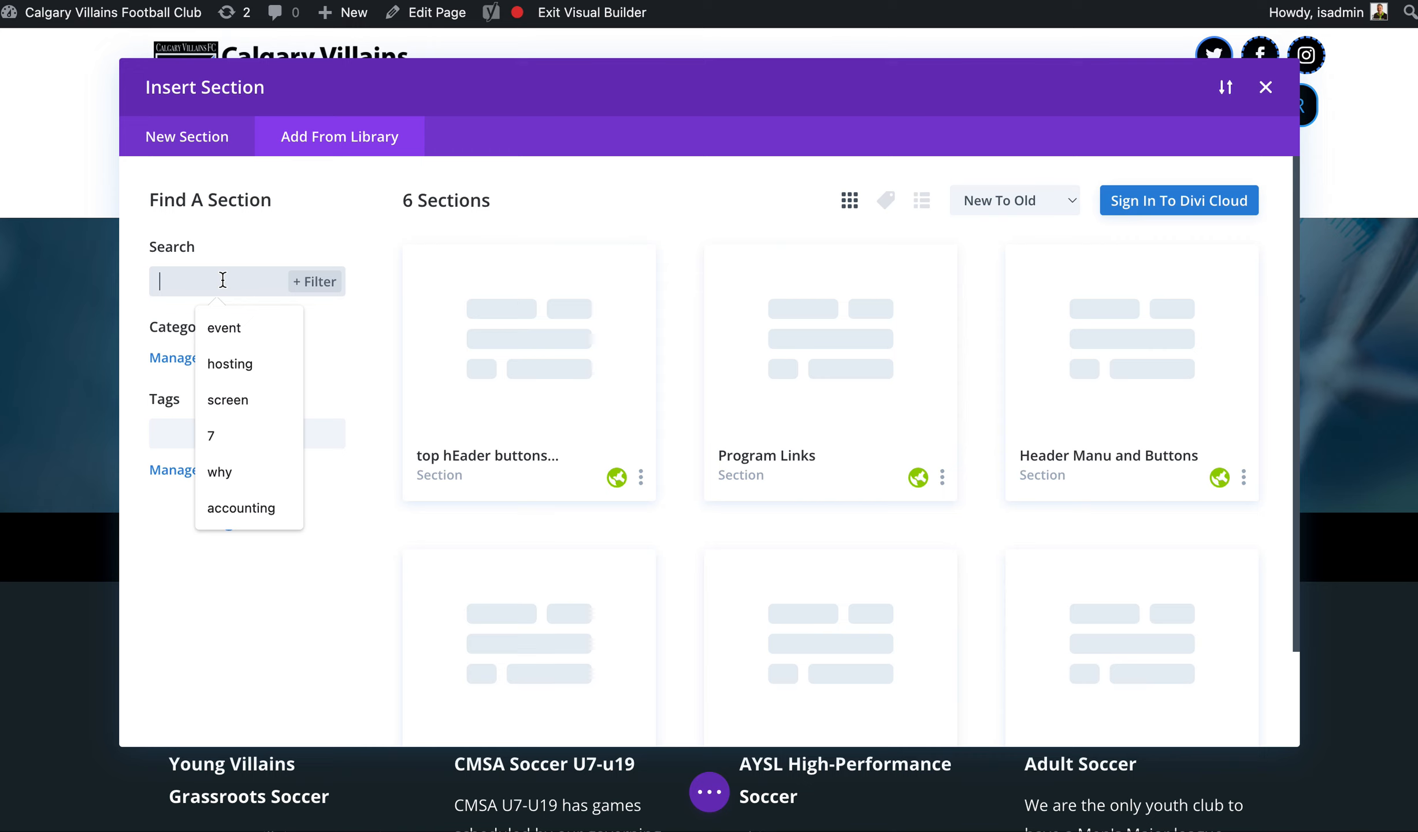
type("home")
left_click(514, 412)
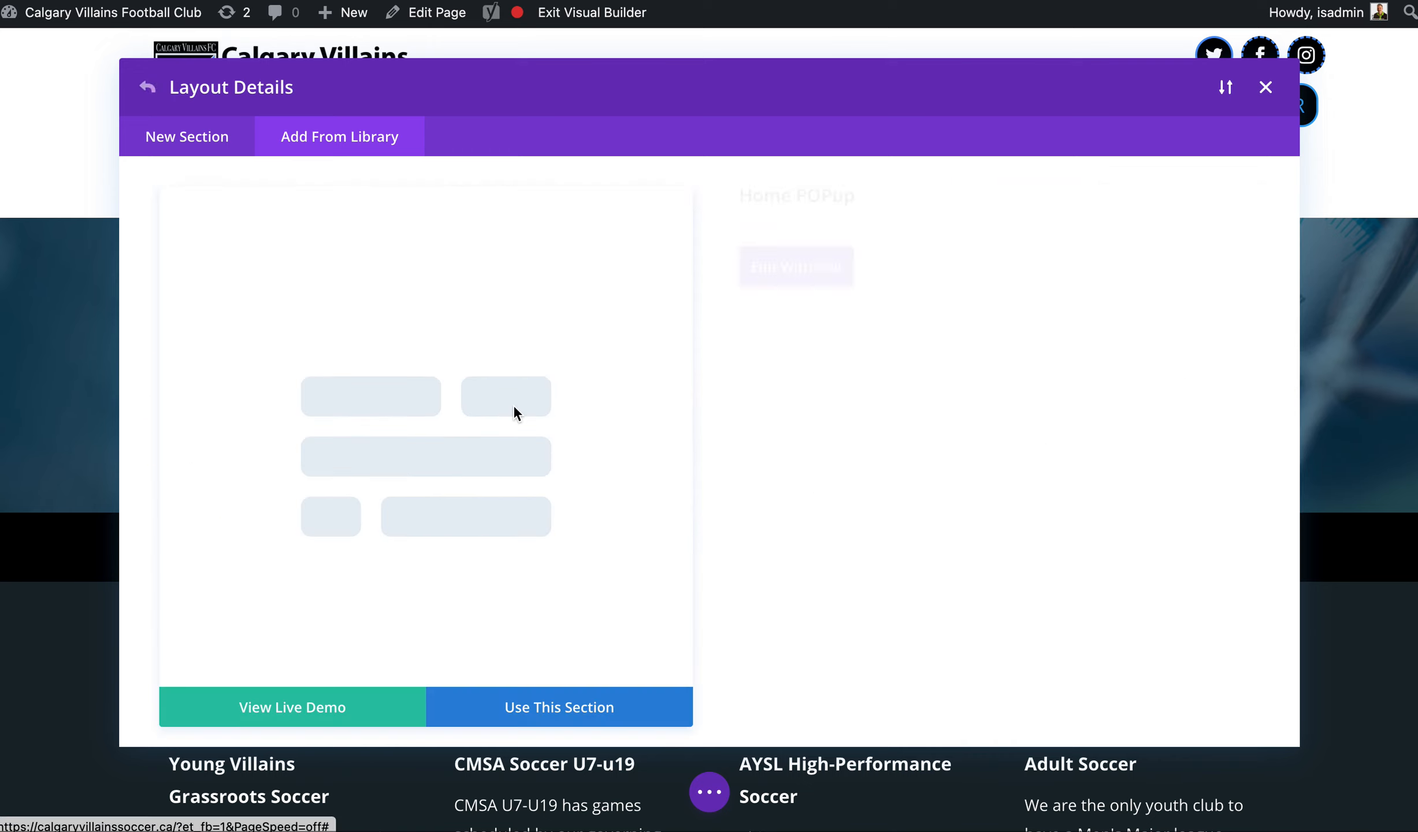
left_click(582, 705)
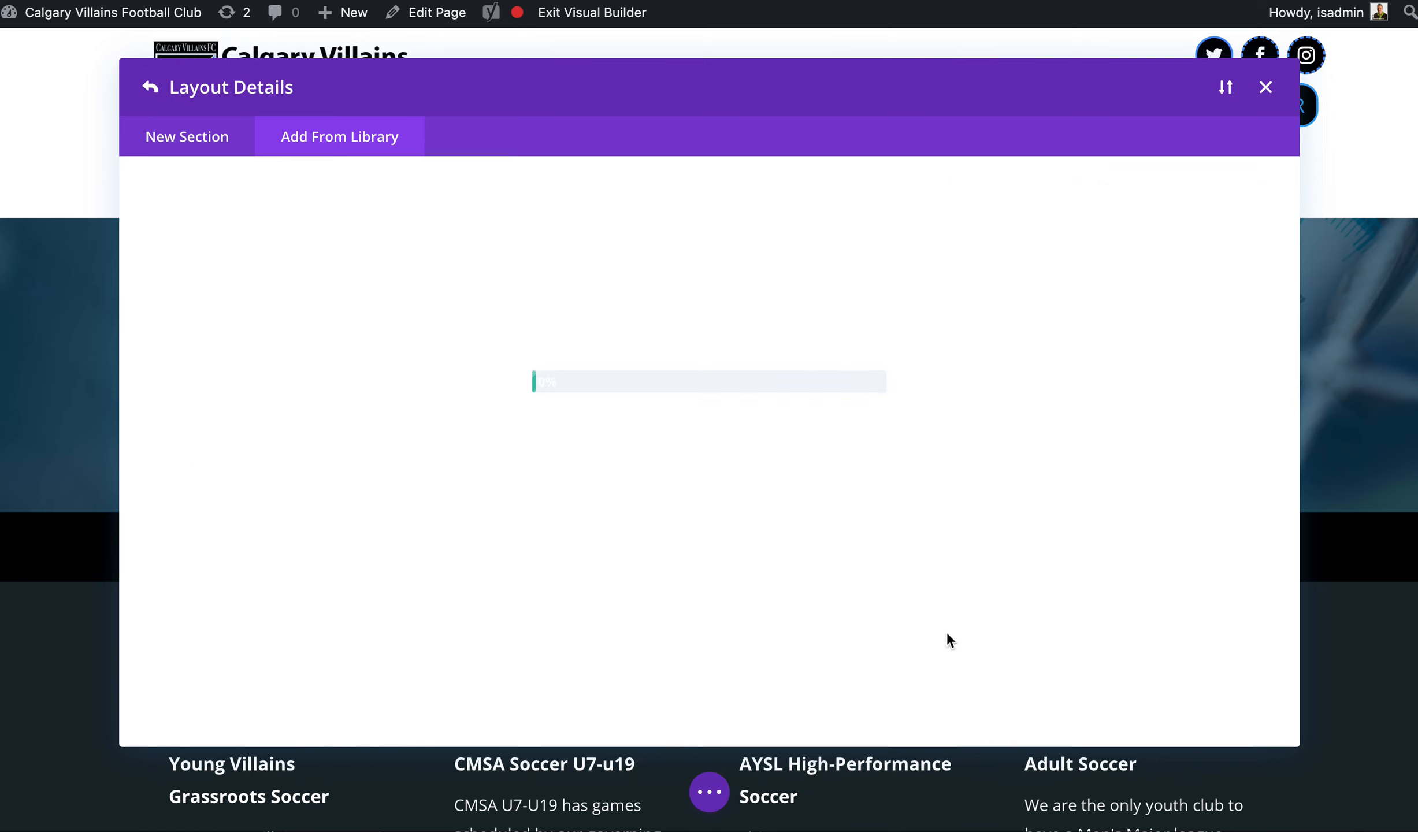
scroll(949, 624, "down", 5)
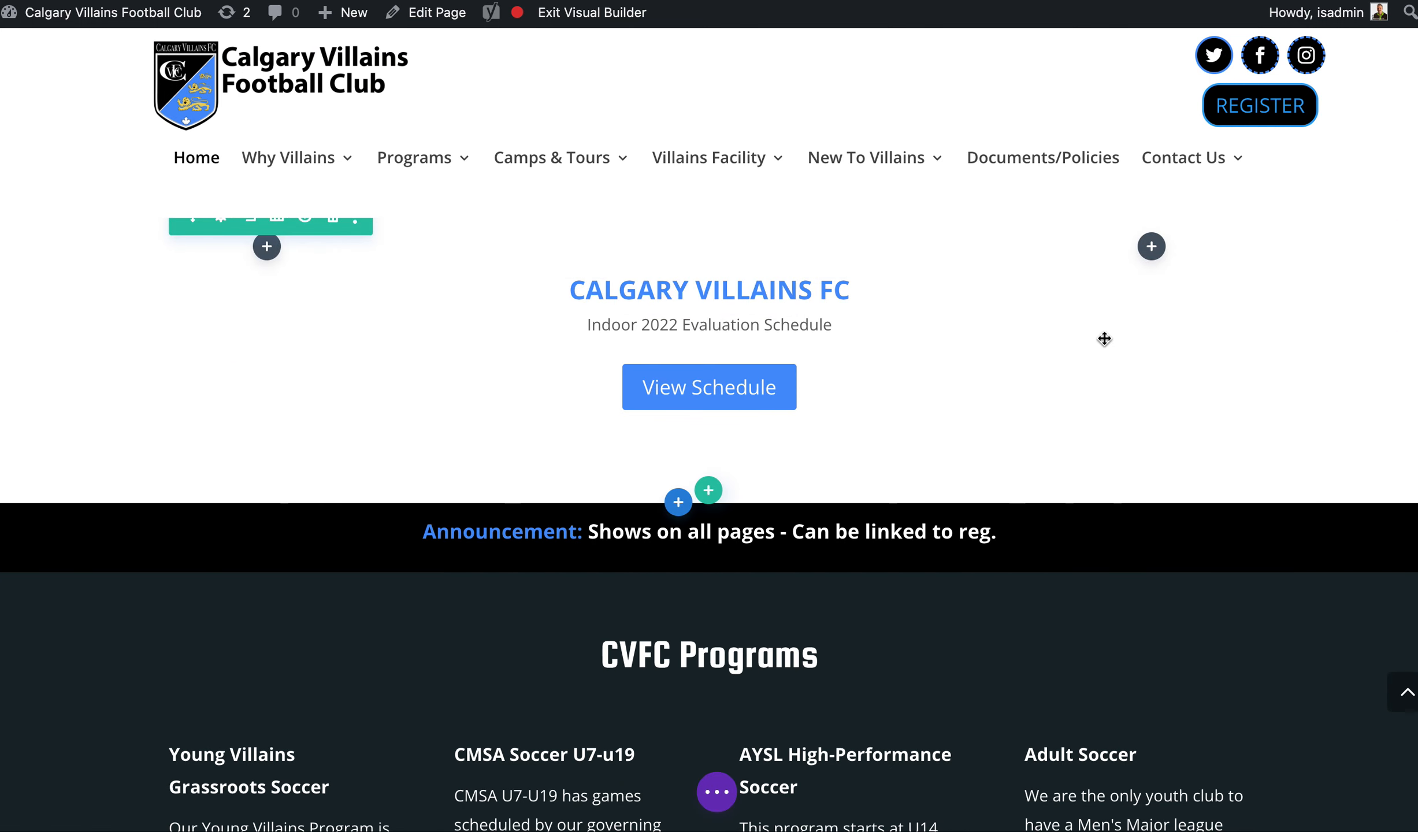
scroll(382, 331, "up", 3)
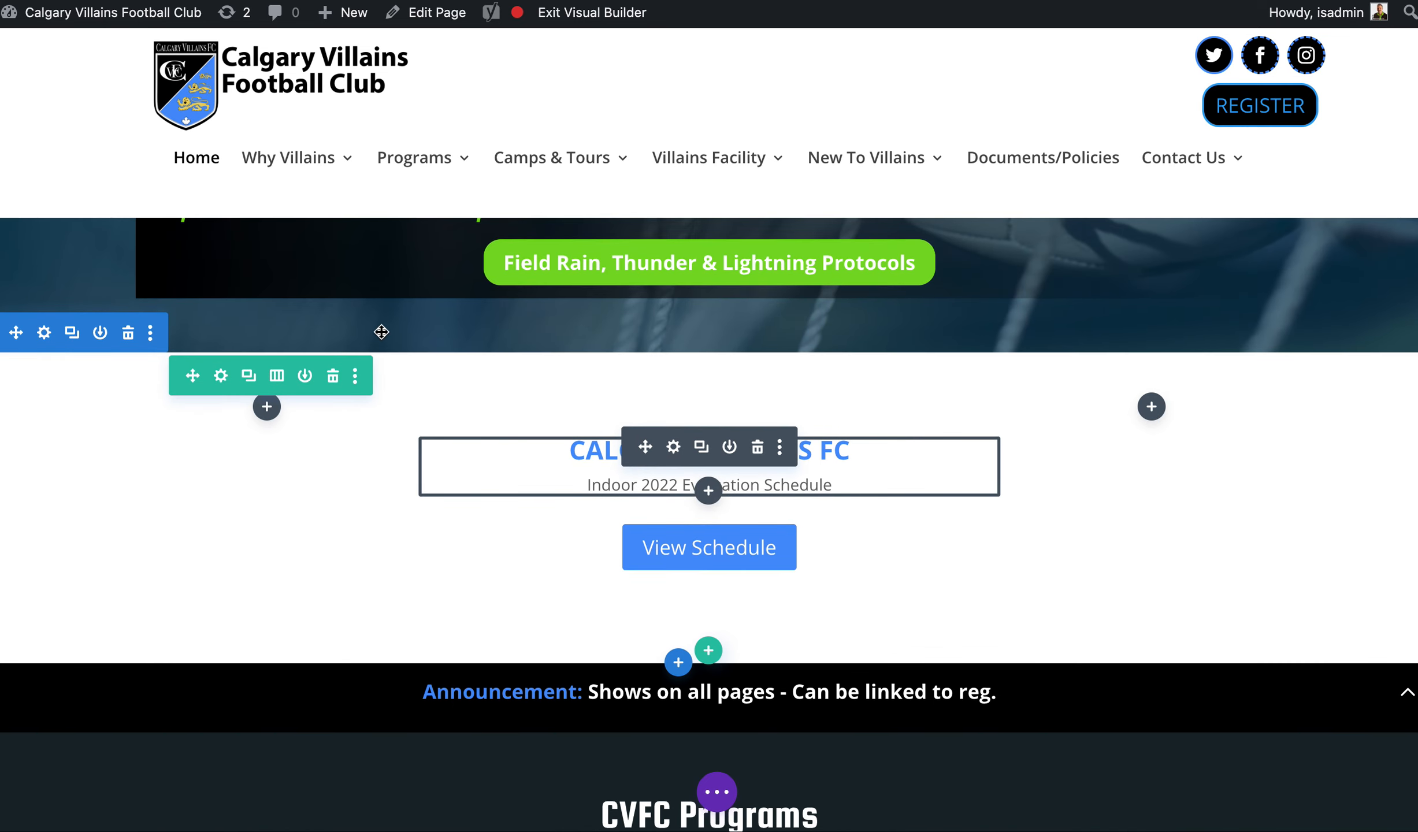
- Look at the inserted row's column layout choices and the View Schedule button's settings, closing both without changes
left_click(278, 379)
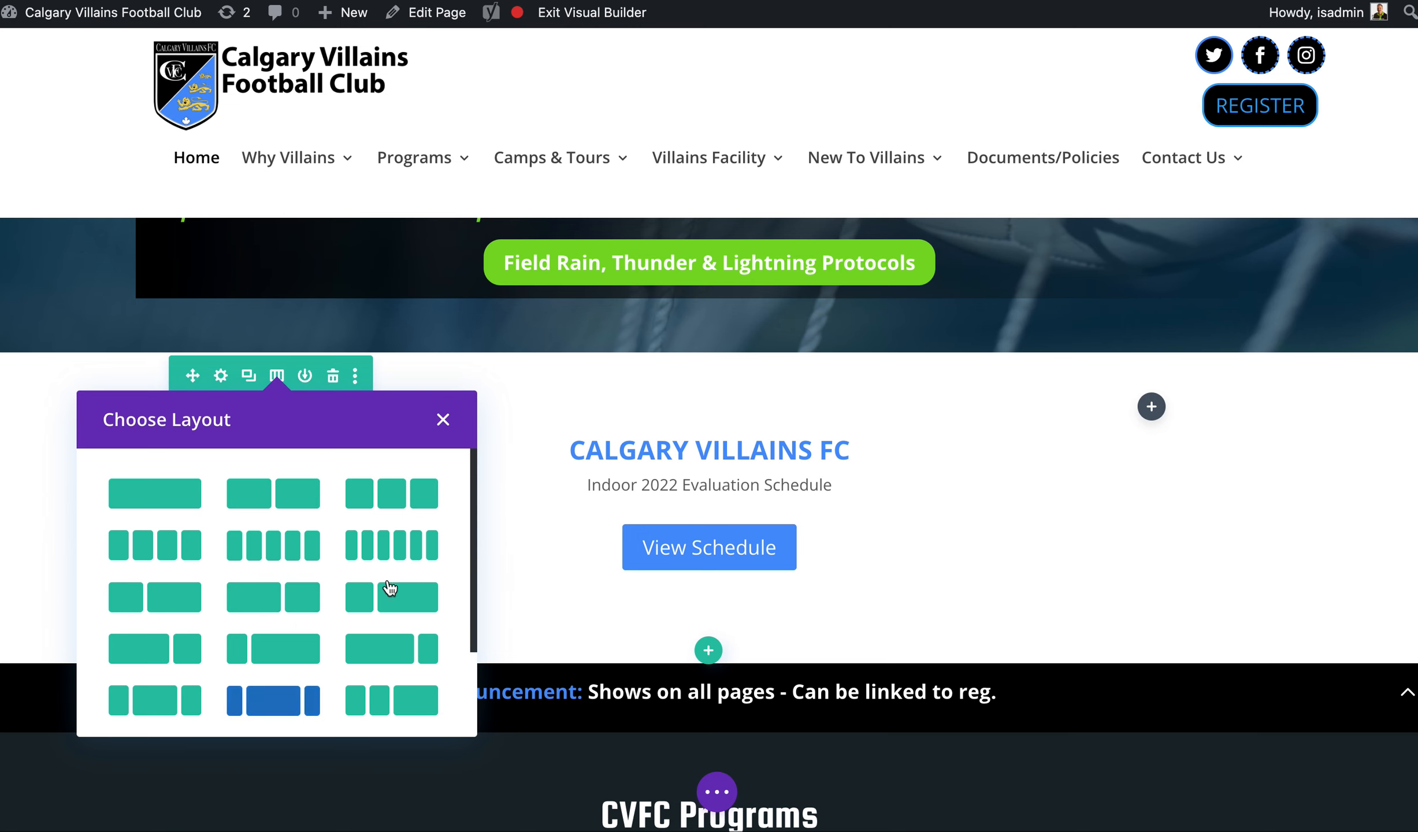
left_click(443, 419)
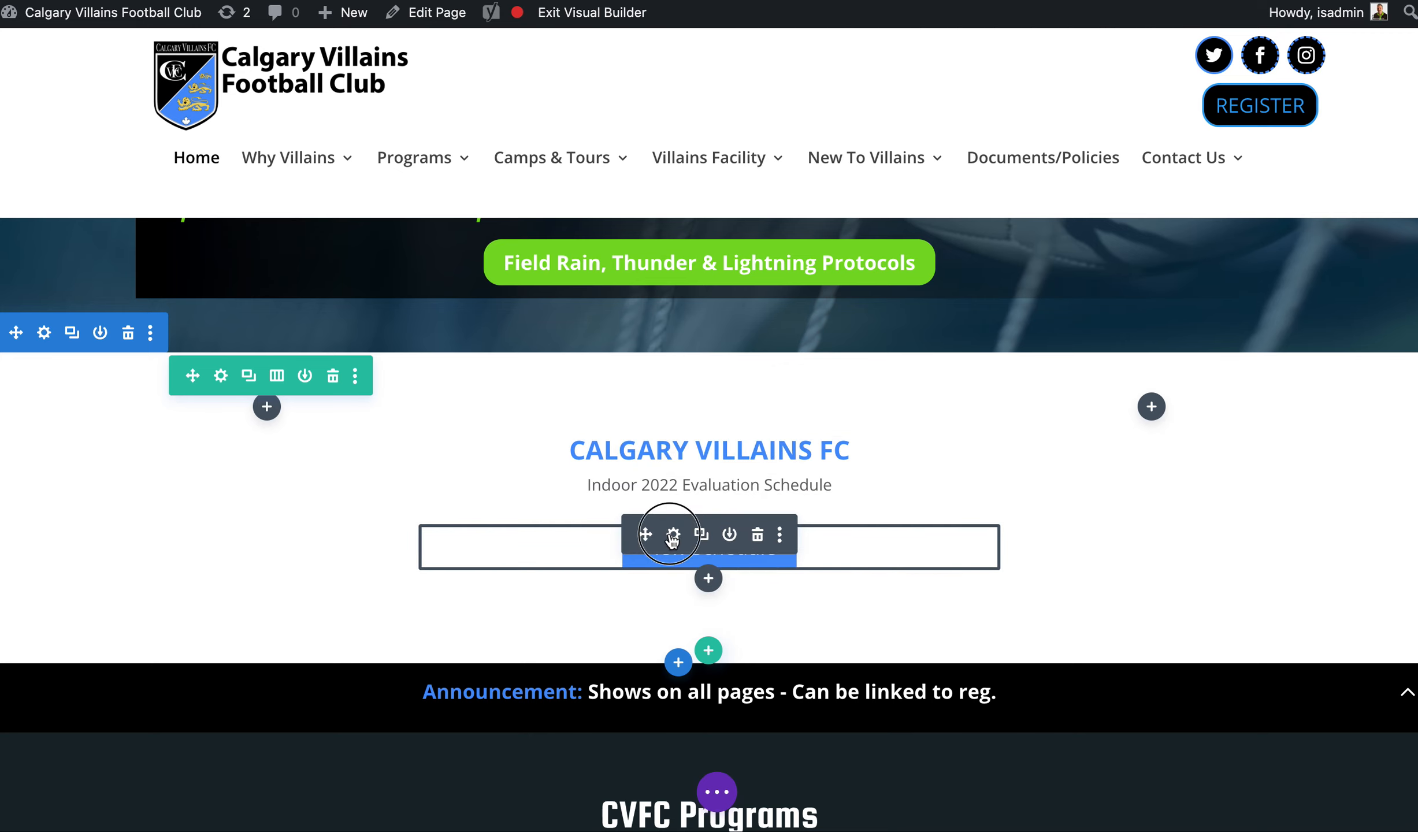
left_click(671, 534)
left_click(853, 673)
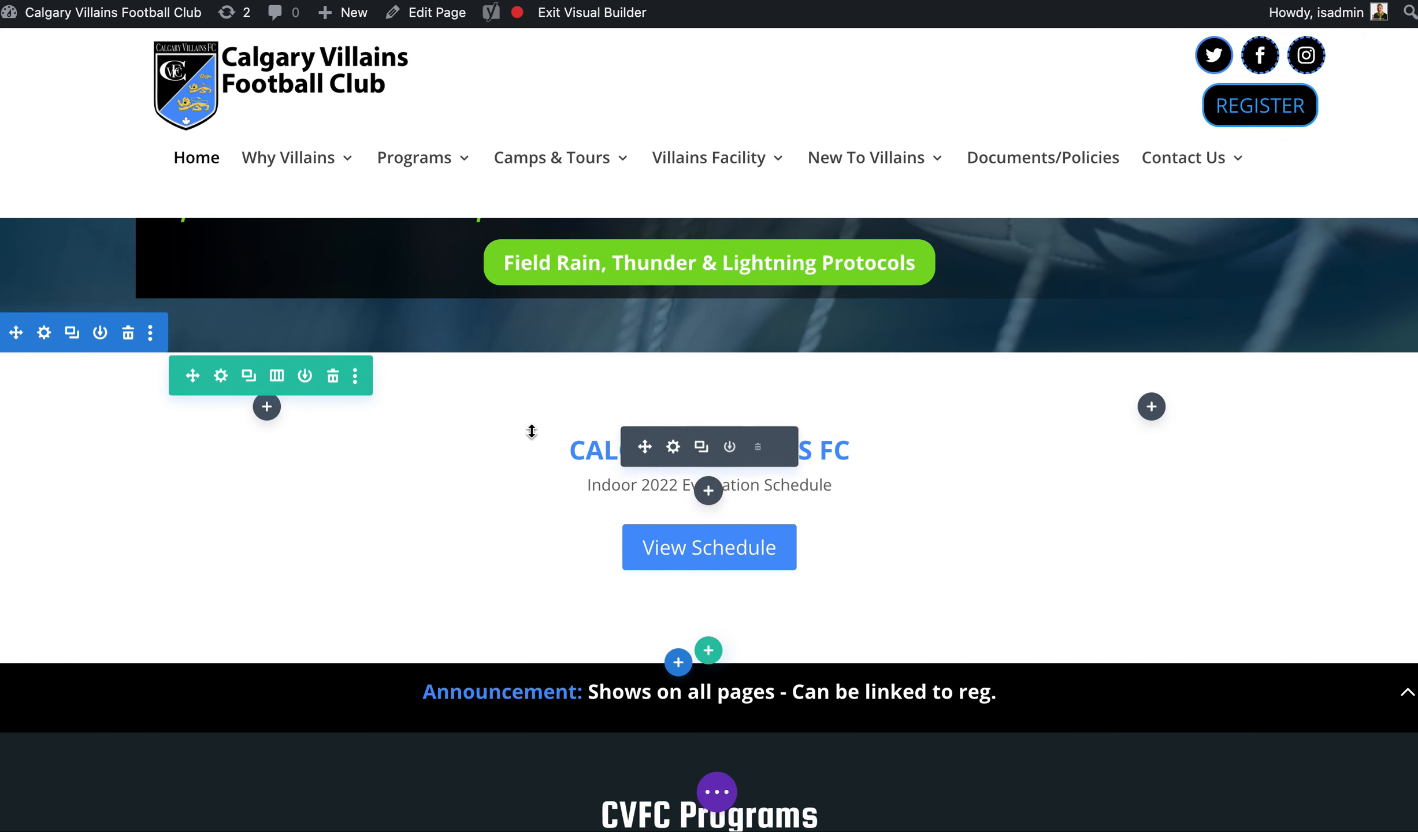
- Try to copy the inserted section from the home page and paste it into the Home POPup layout in the other tab
right_click(59, 344)
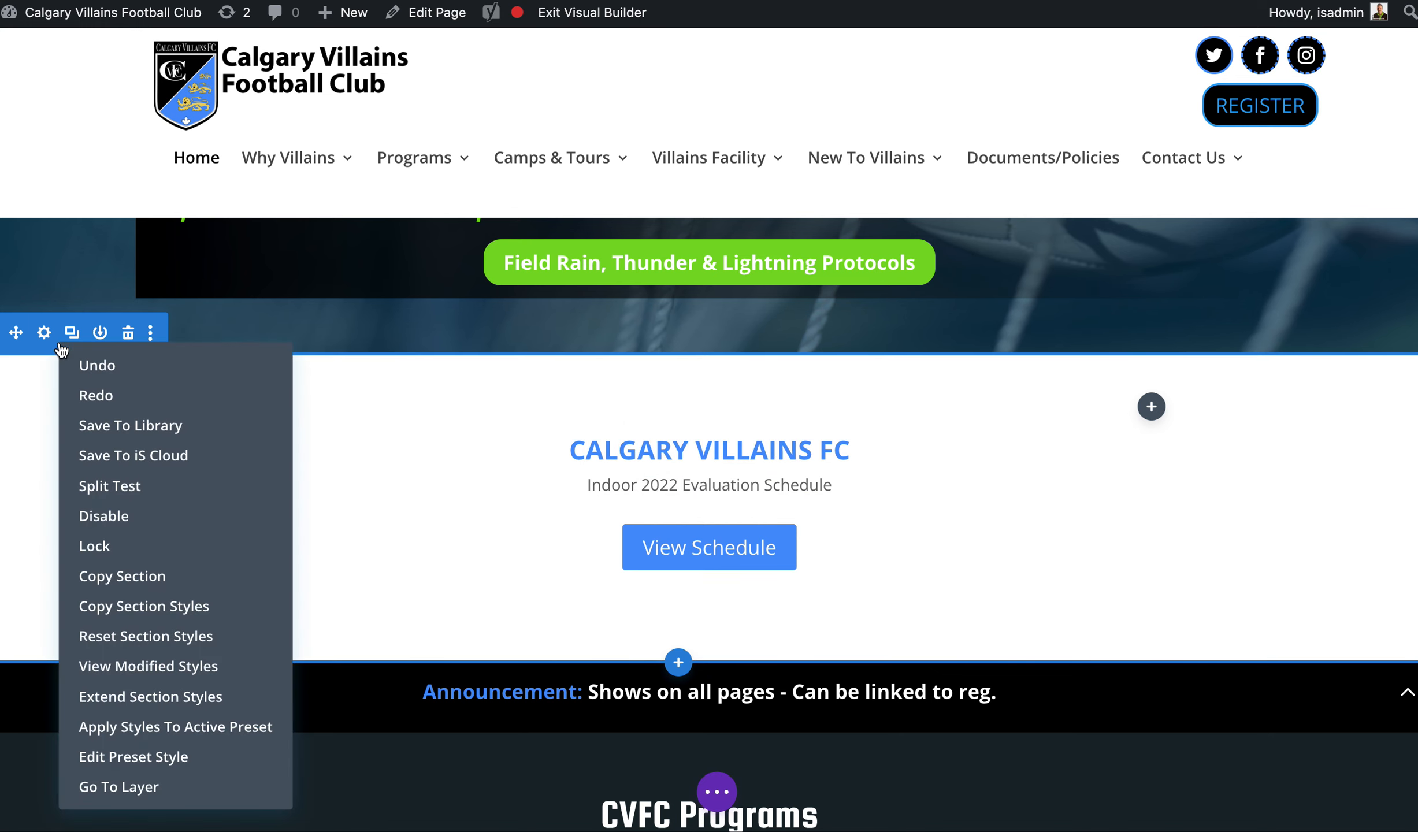
left_click(120, 578)
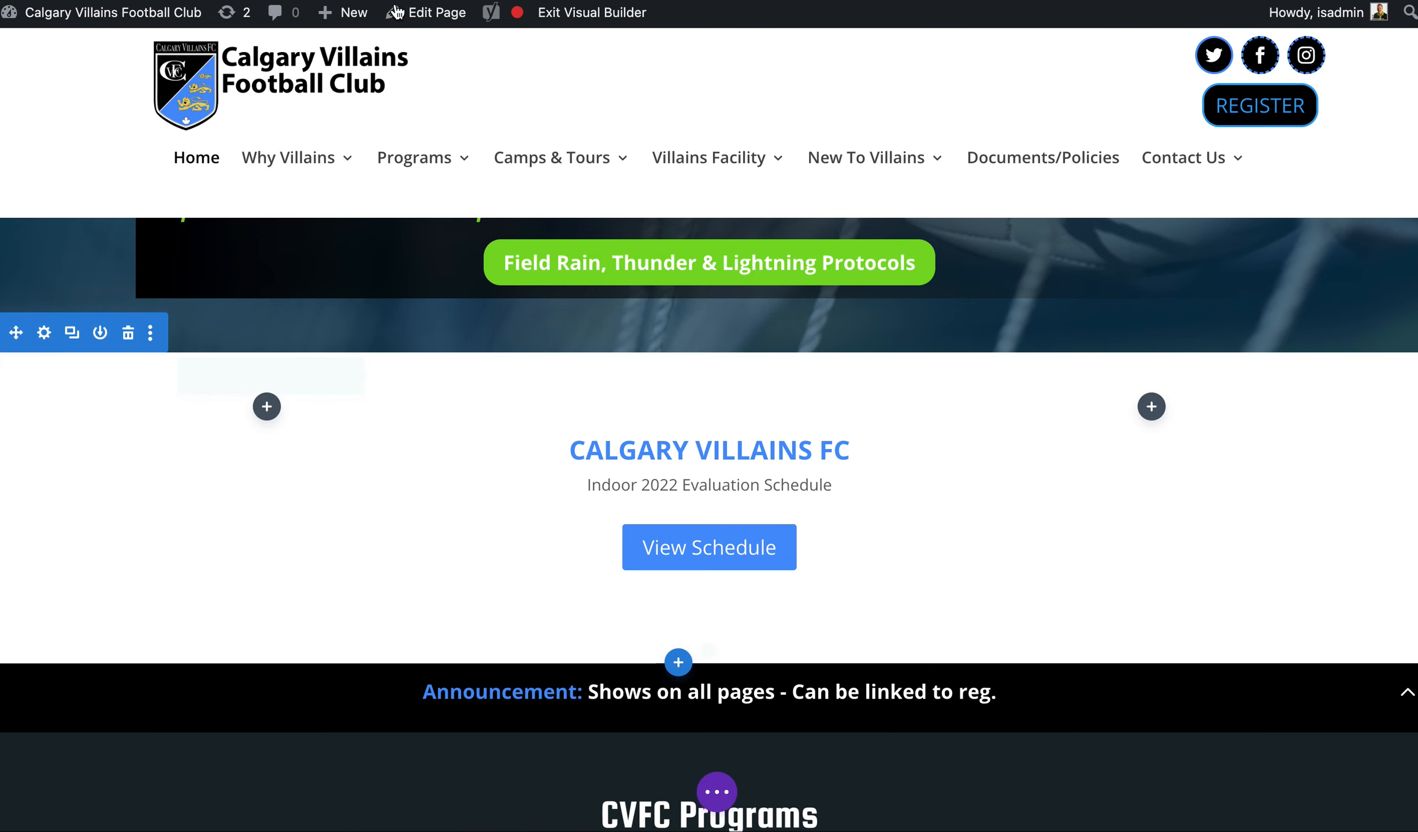
key("ctrl+Tab")
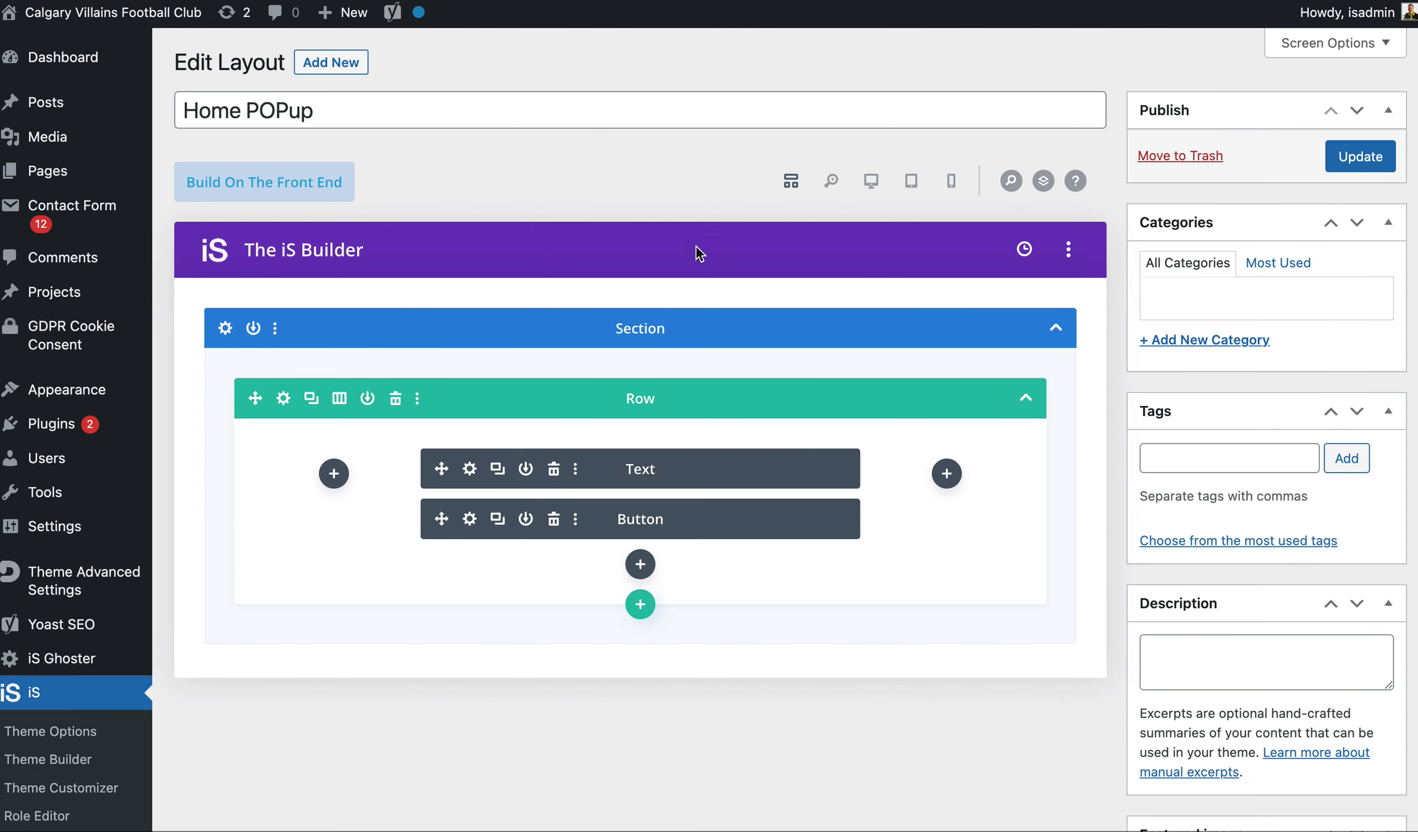
right_click(383, 329)
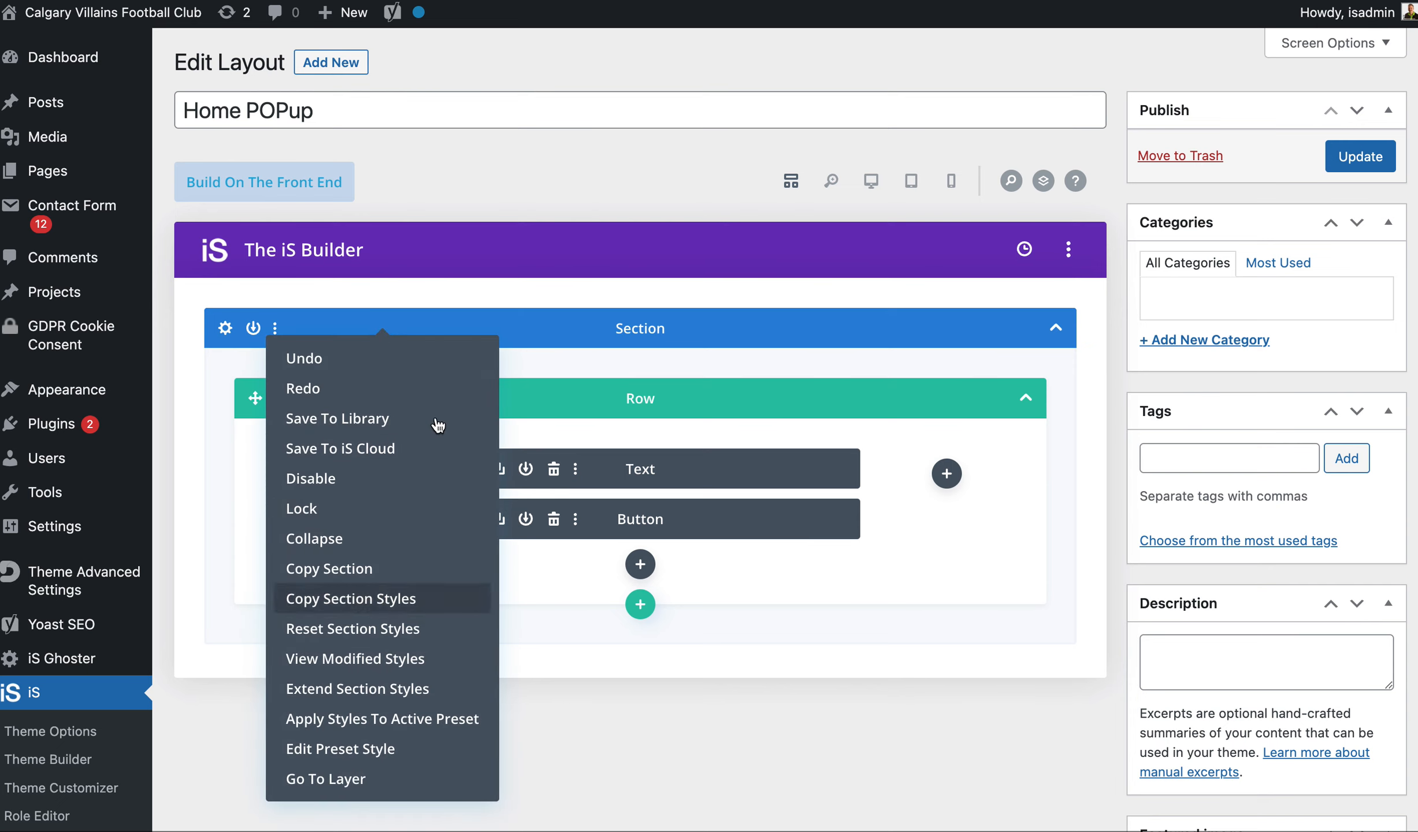
left_click(469, 266)
right_click(344, 335)
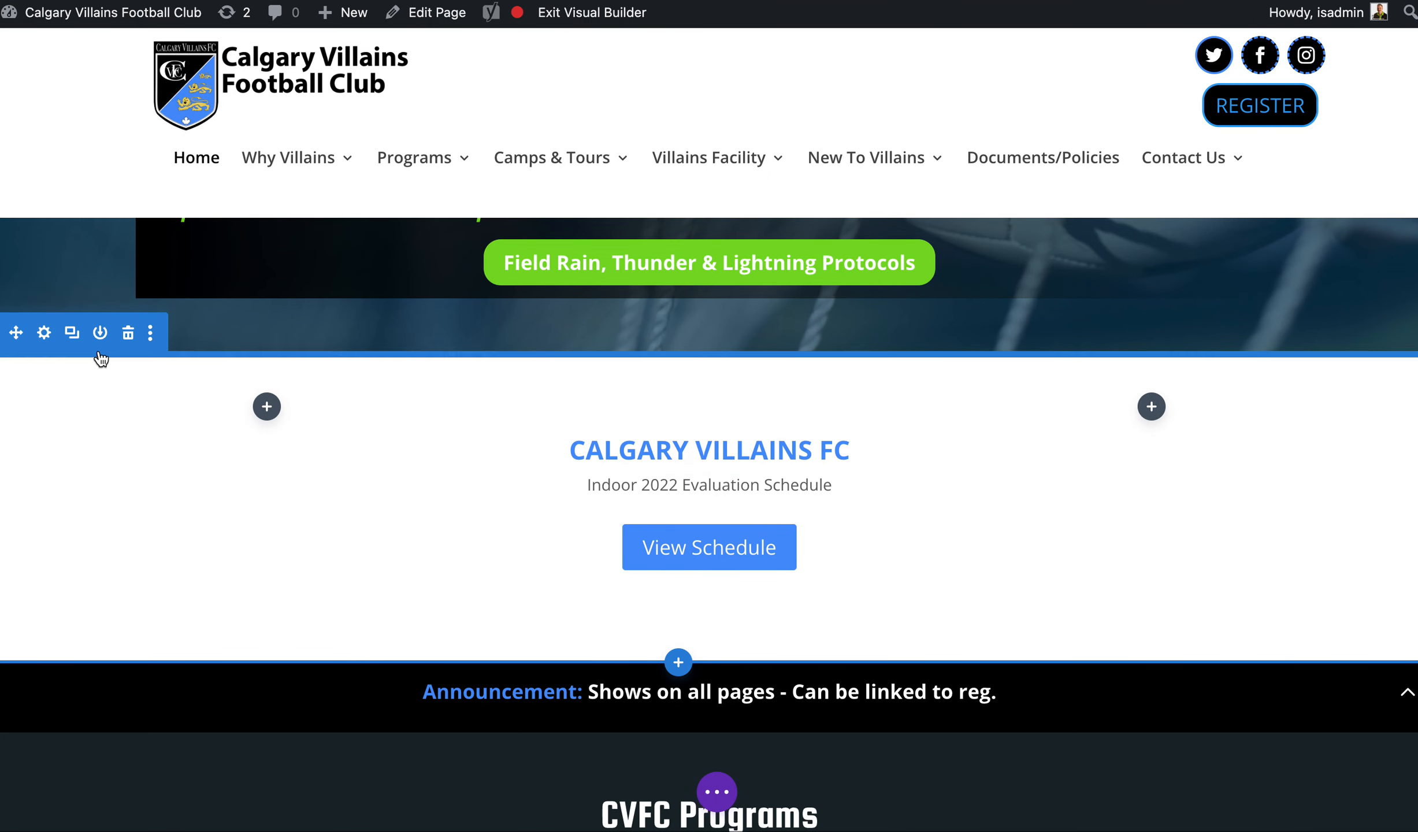
right_click(55, 349)
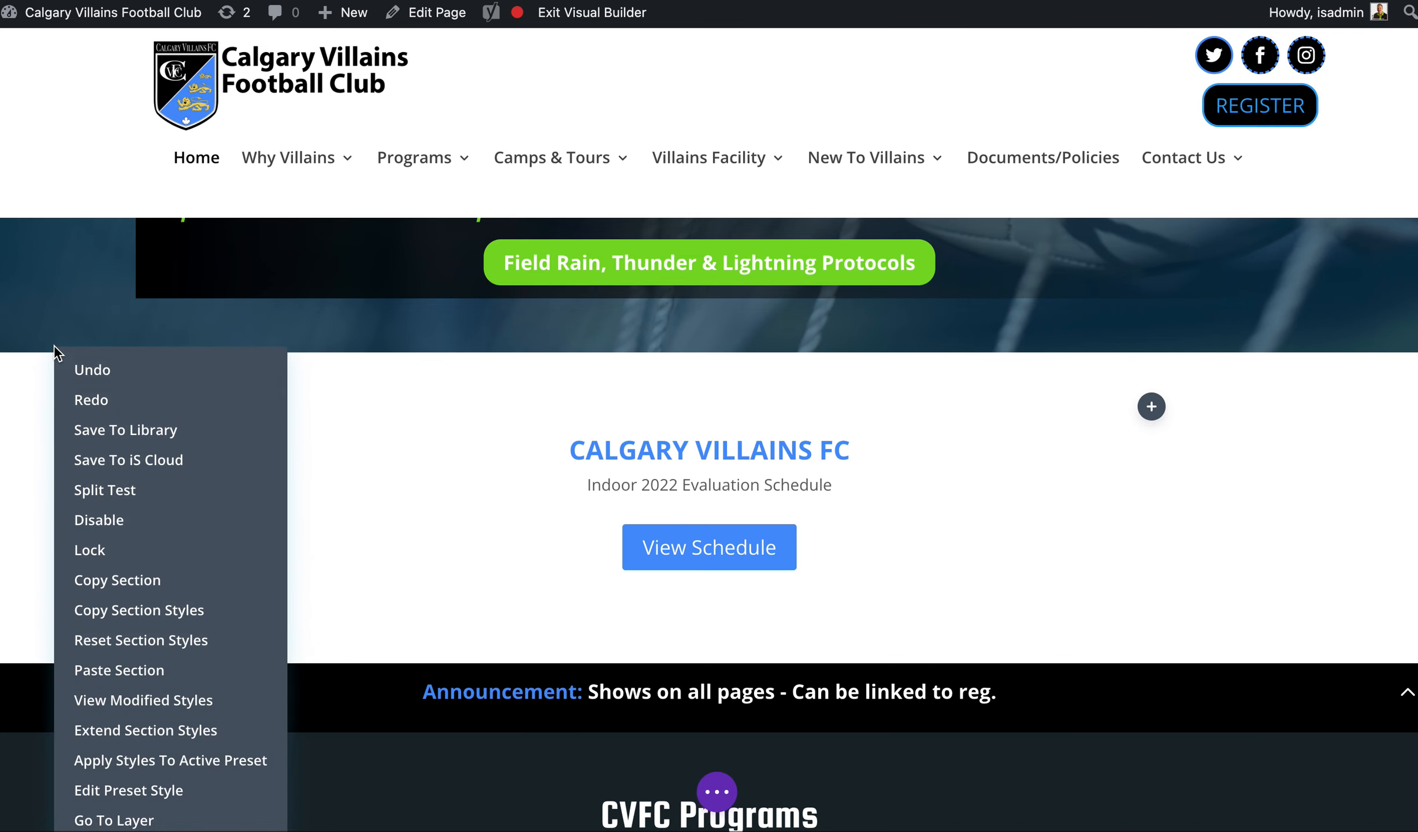
left_click(132, 580)
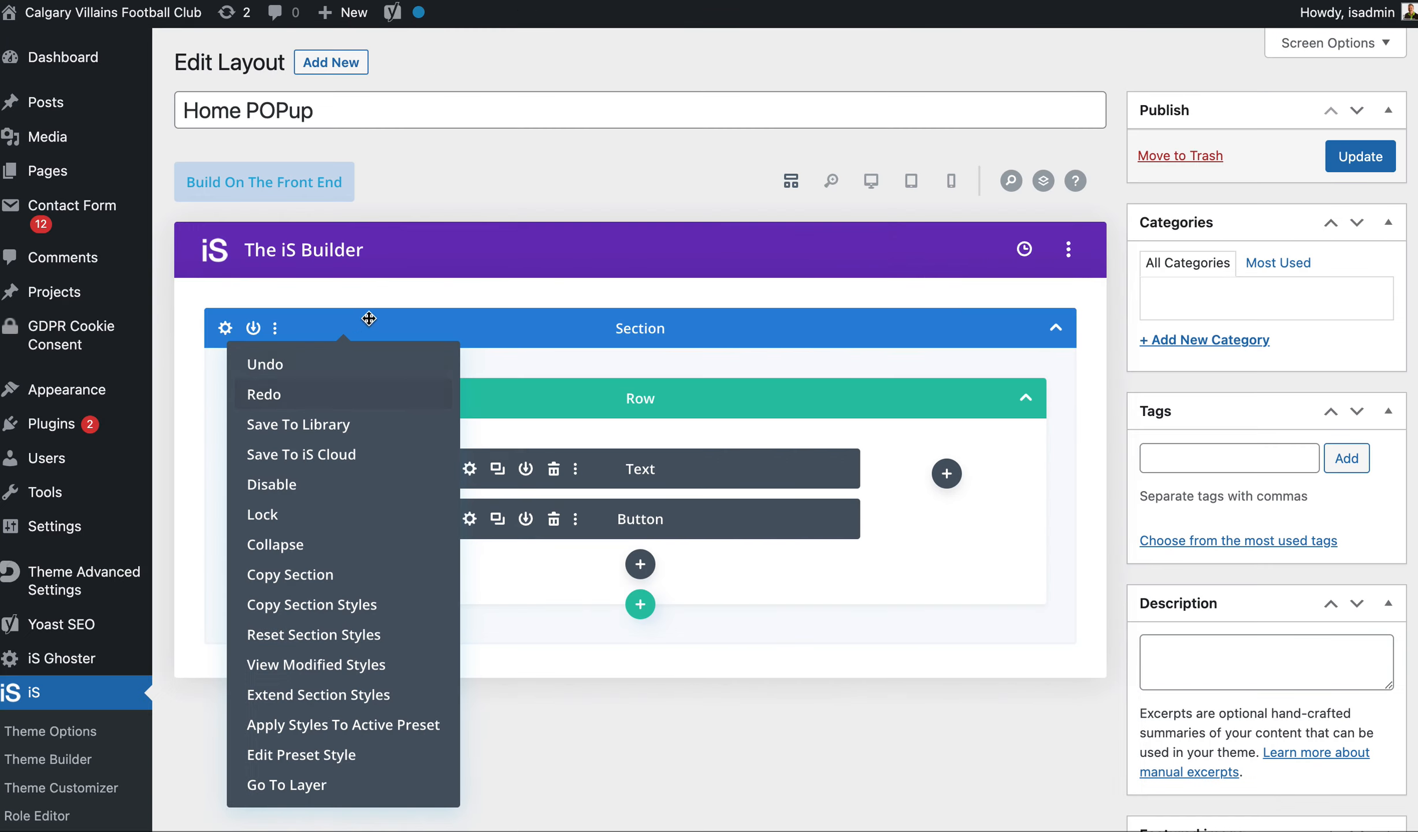
left_click(455, 311)
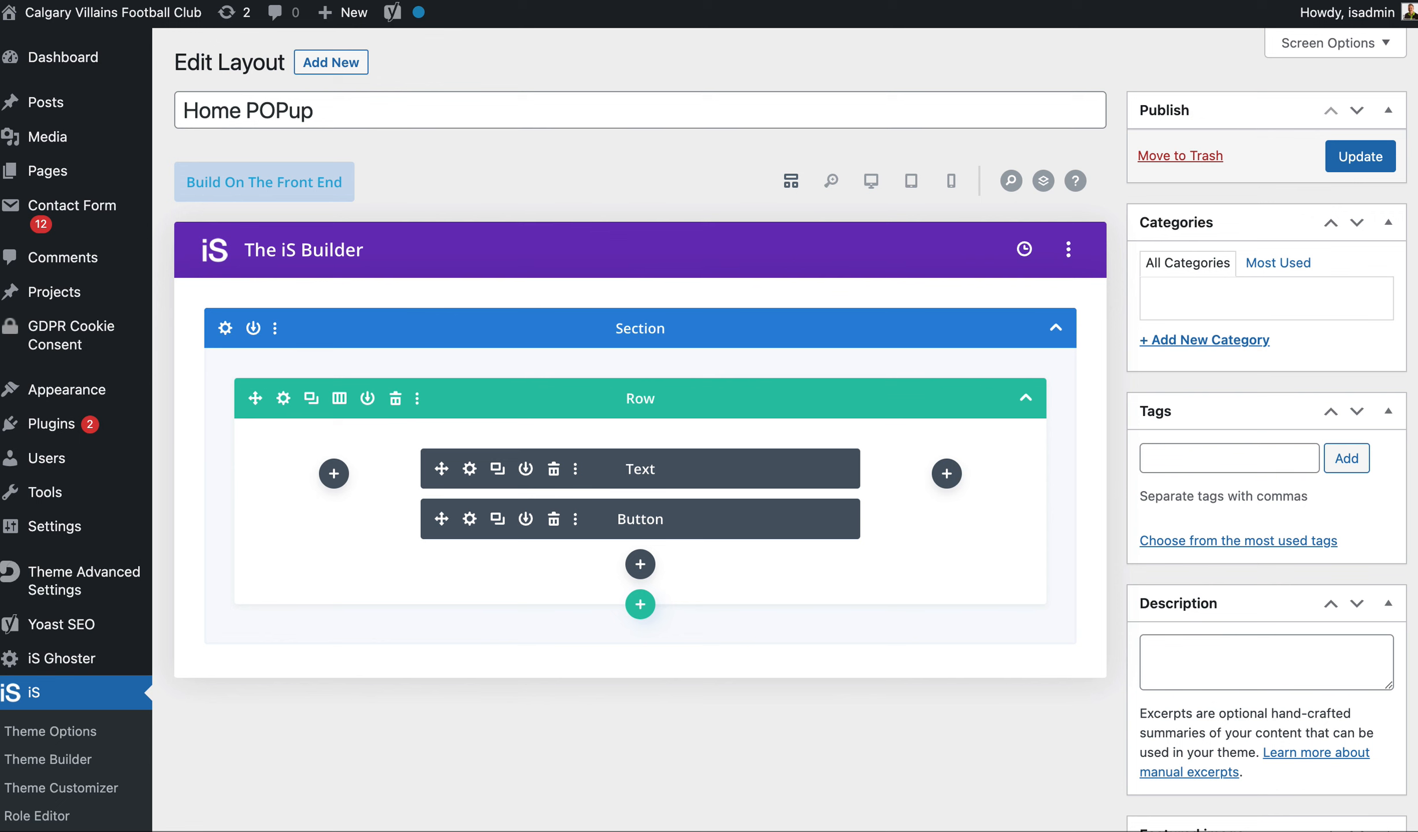
left_click(345, 73)
right_click(326, 339)
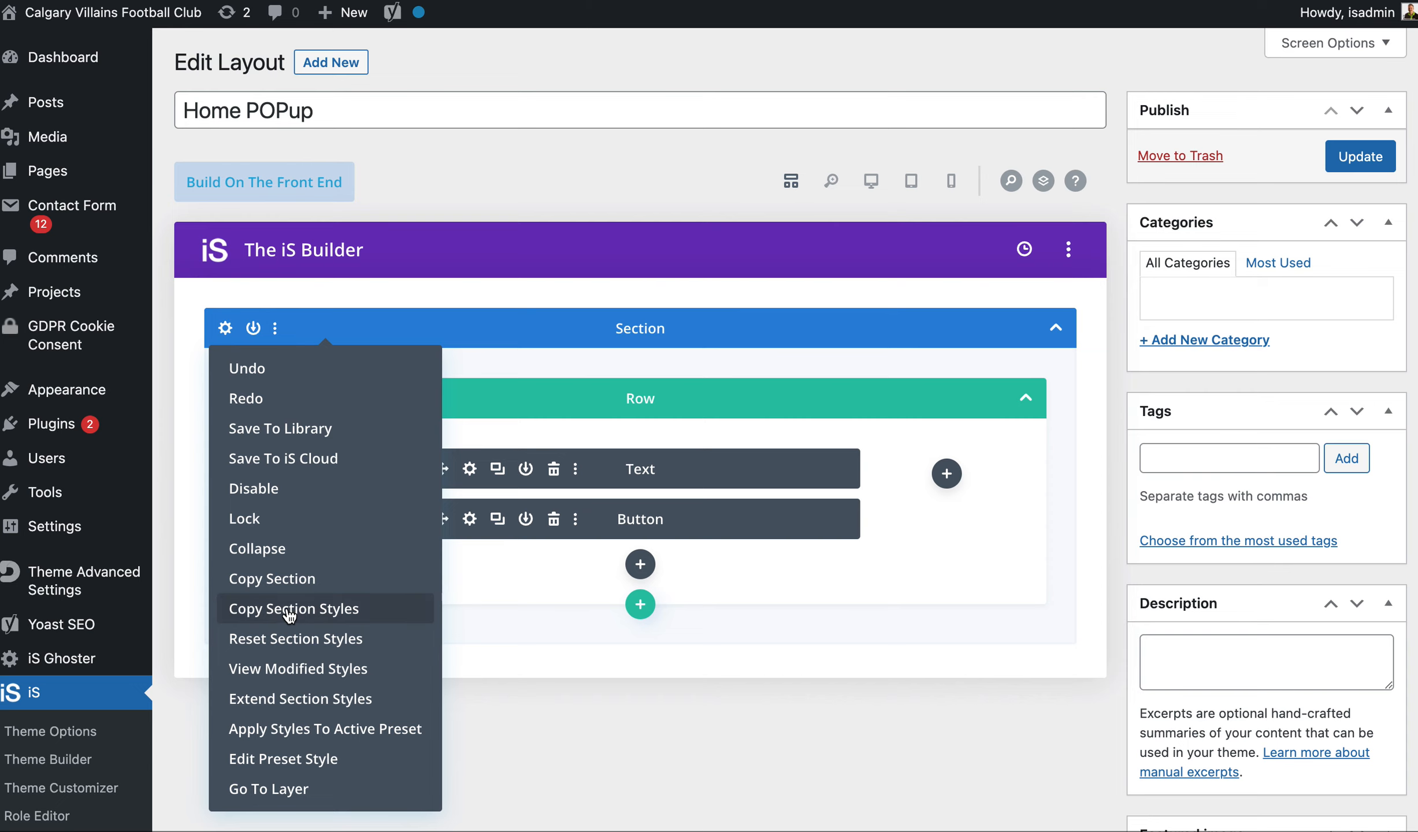
left_click(707, 368)
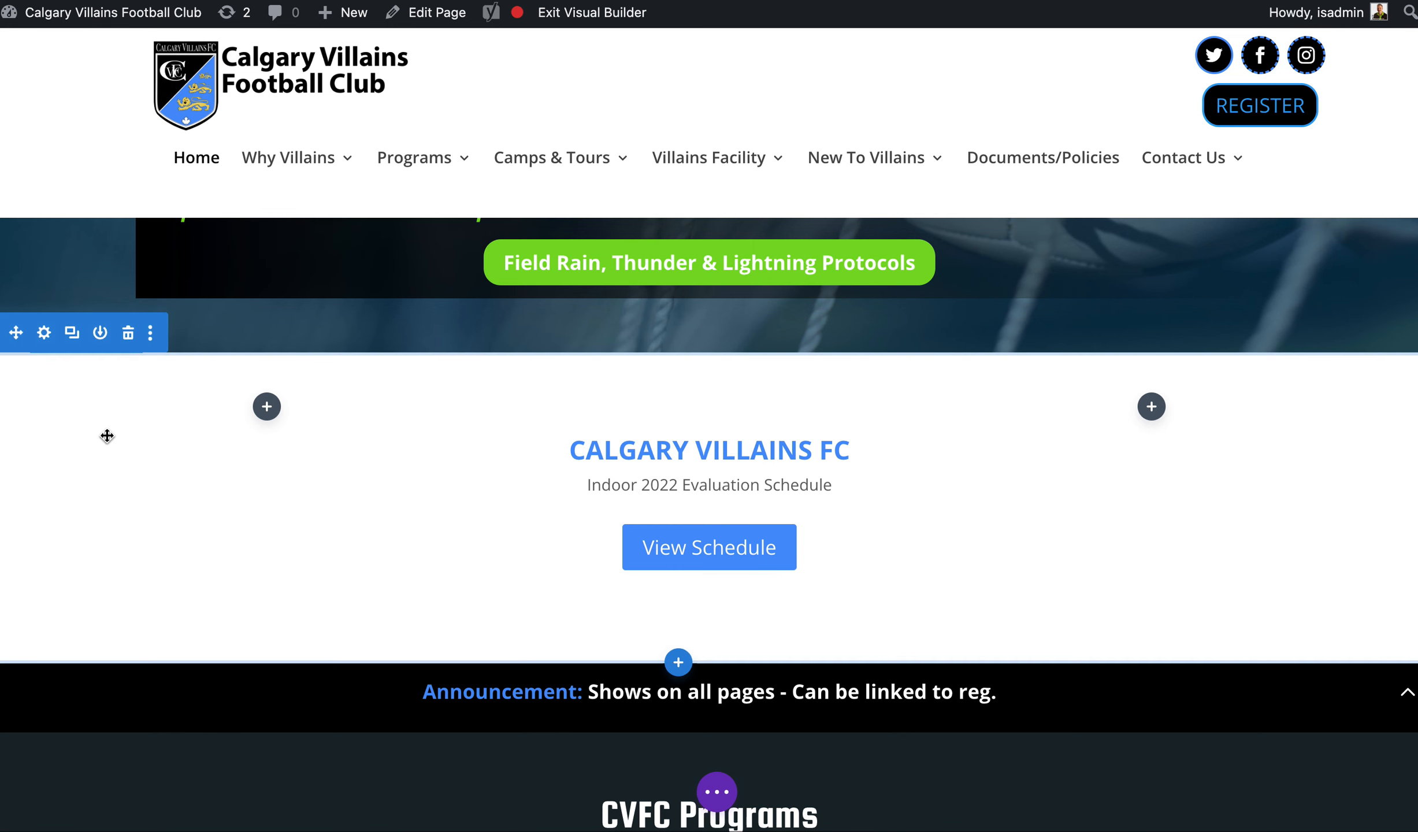
- Copy the popup row from the home page into the Home POPup layout and delete the layout's original row
right_click(337, 391)
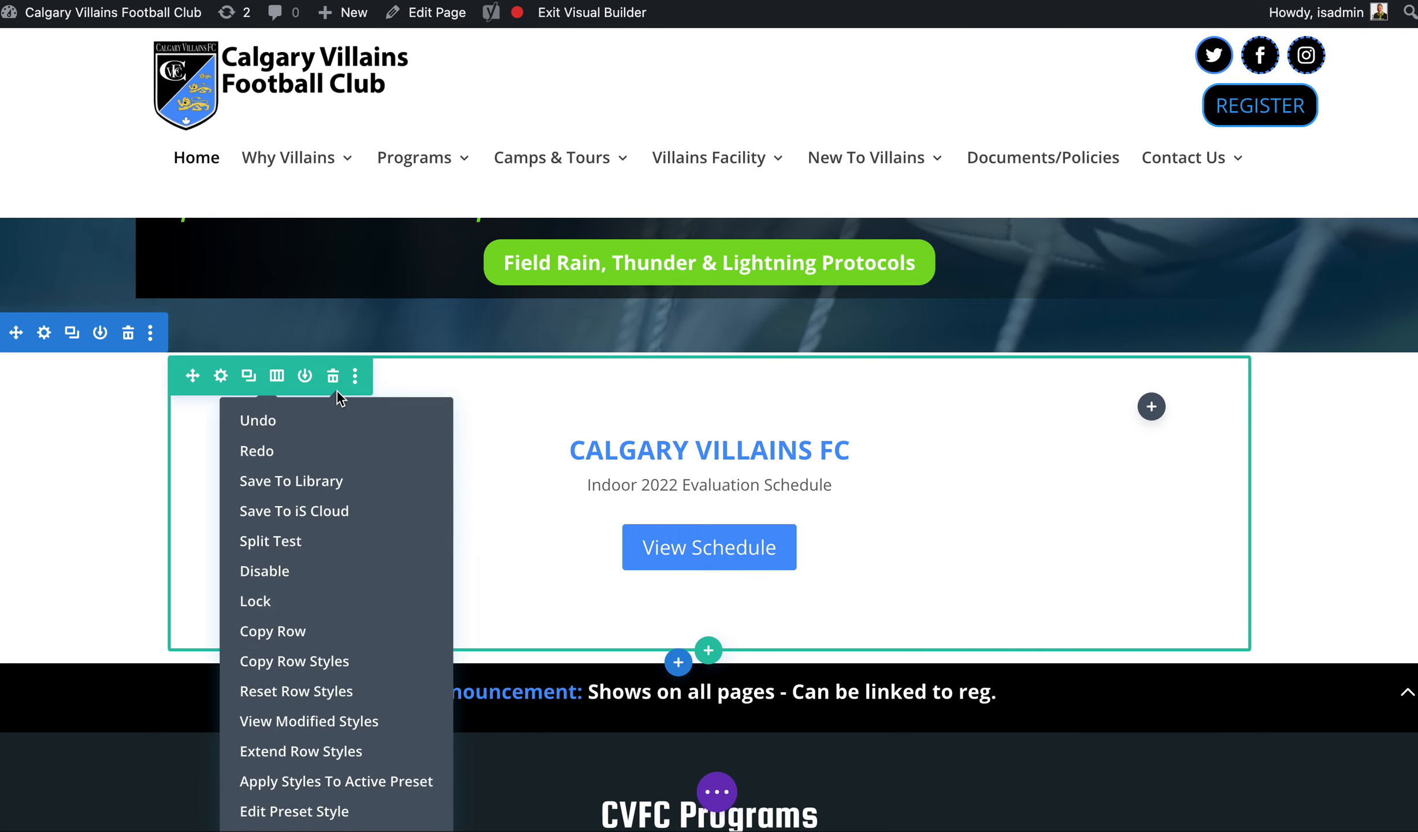
left_click(296, 632)
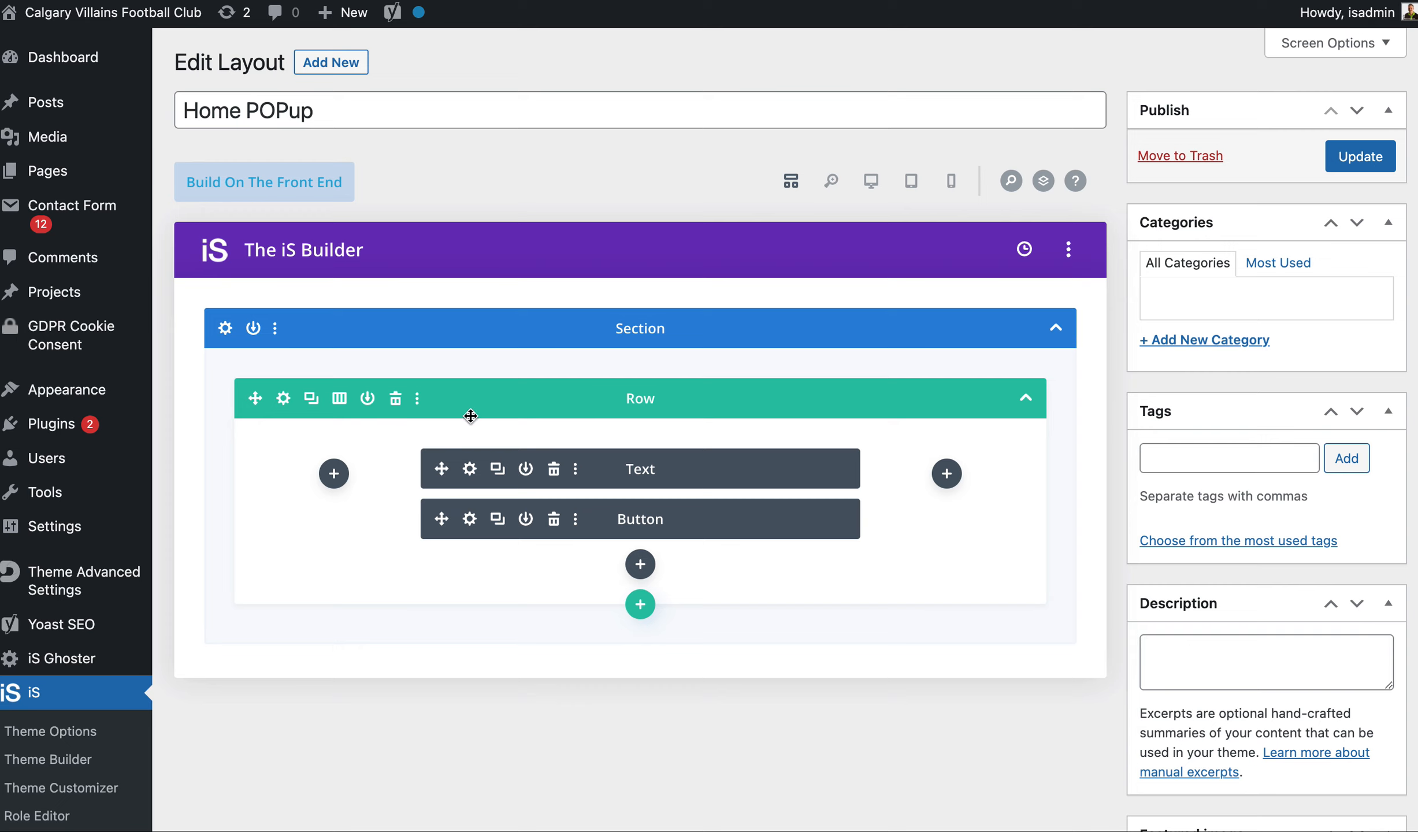
right_click(470, 416)
left_click(431, 741)
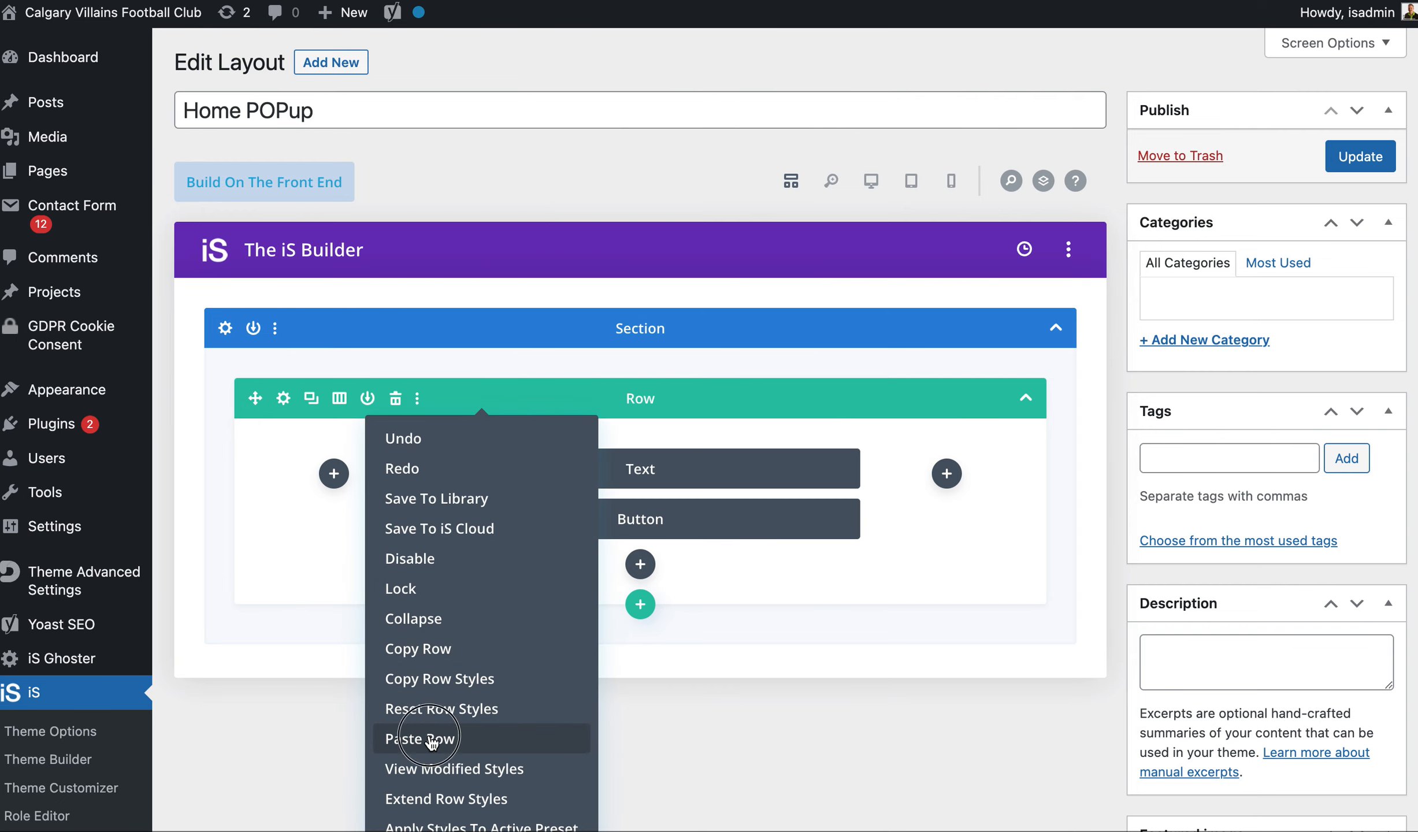
scroll(563, 497, "down", 3)
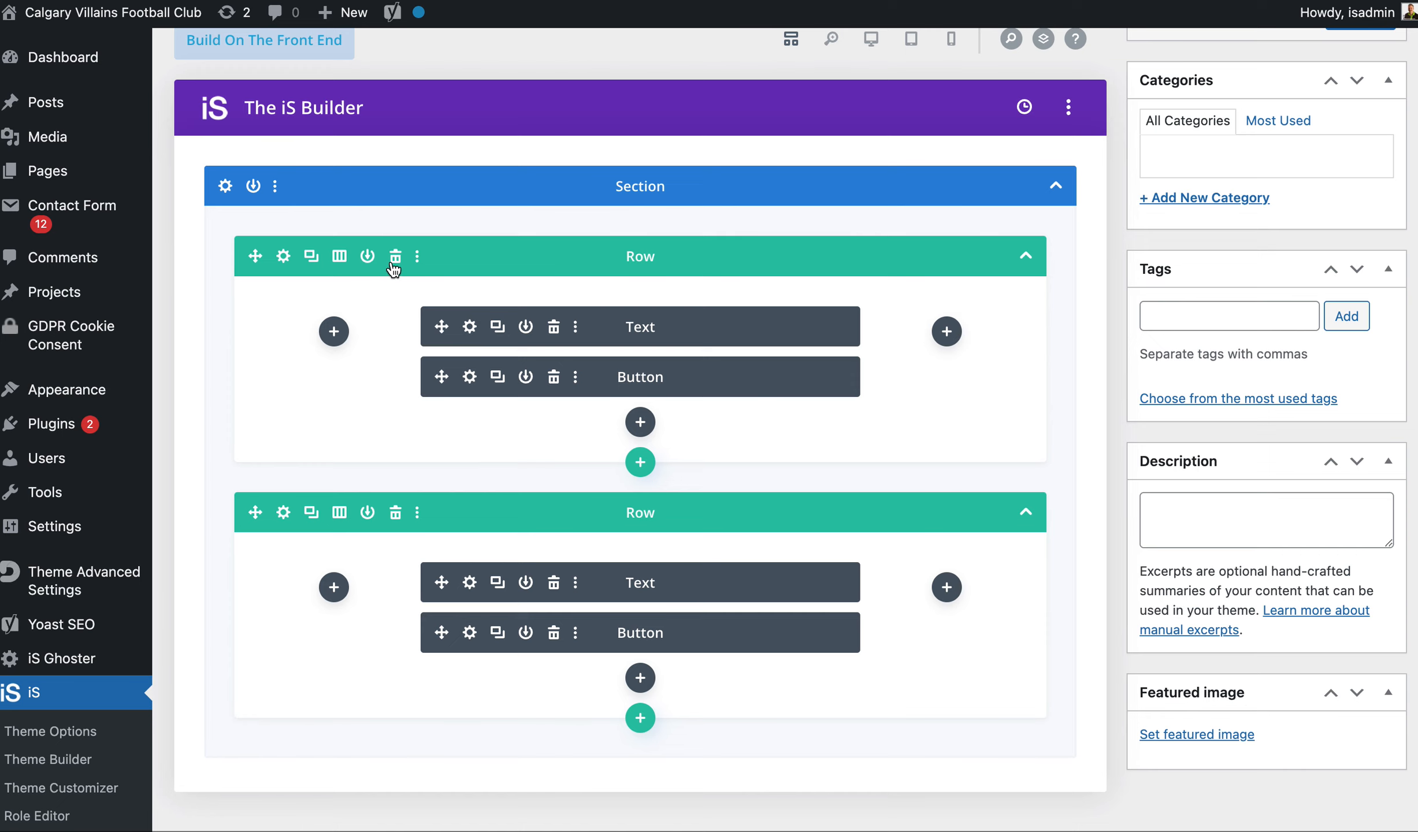
left_click(396, 258)
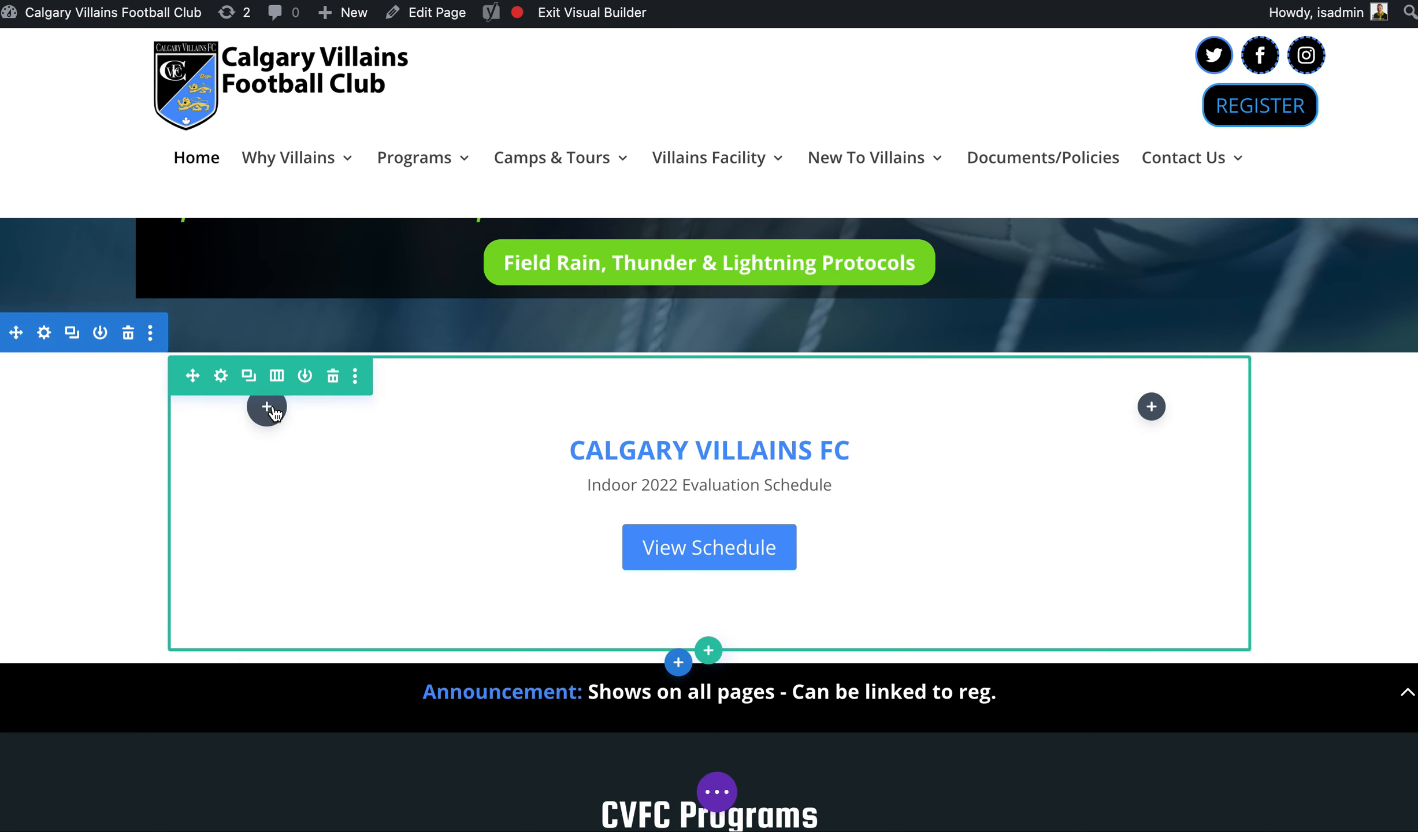
- Add an Image module below the View Schedule button on the home page
left_click(708, 578)
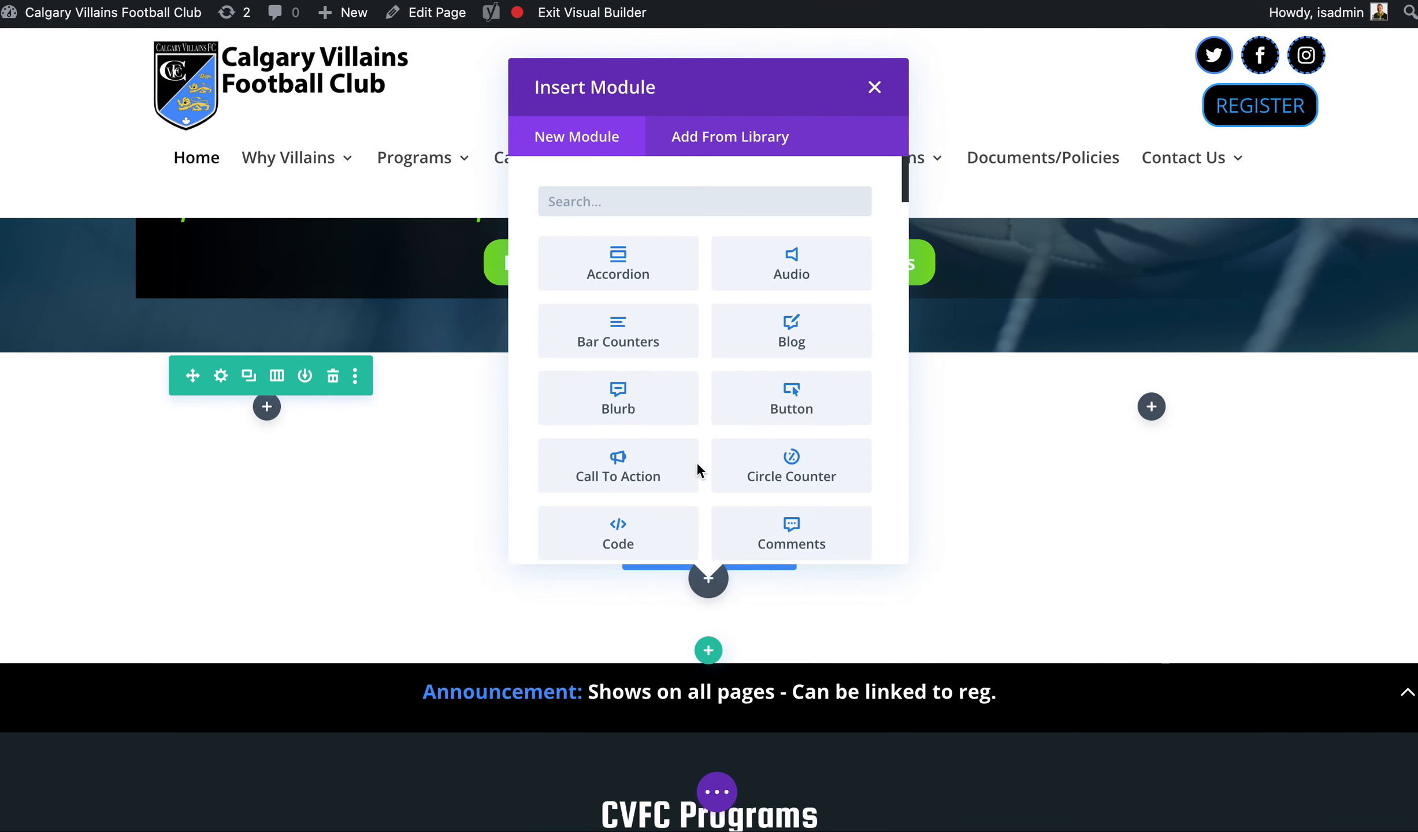
scroll(634, 462, "down", 5)
left_click(780, 454)
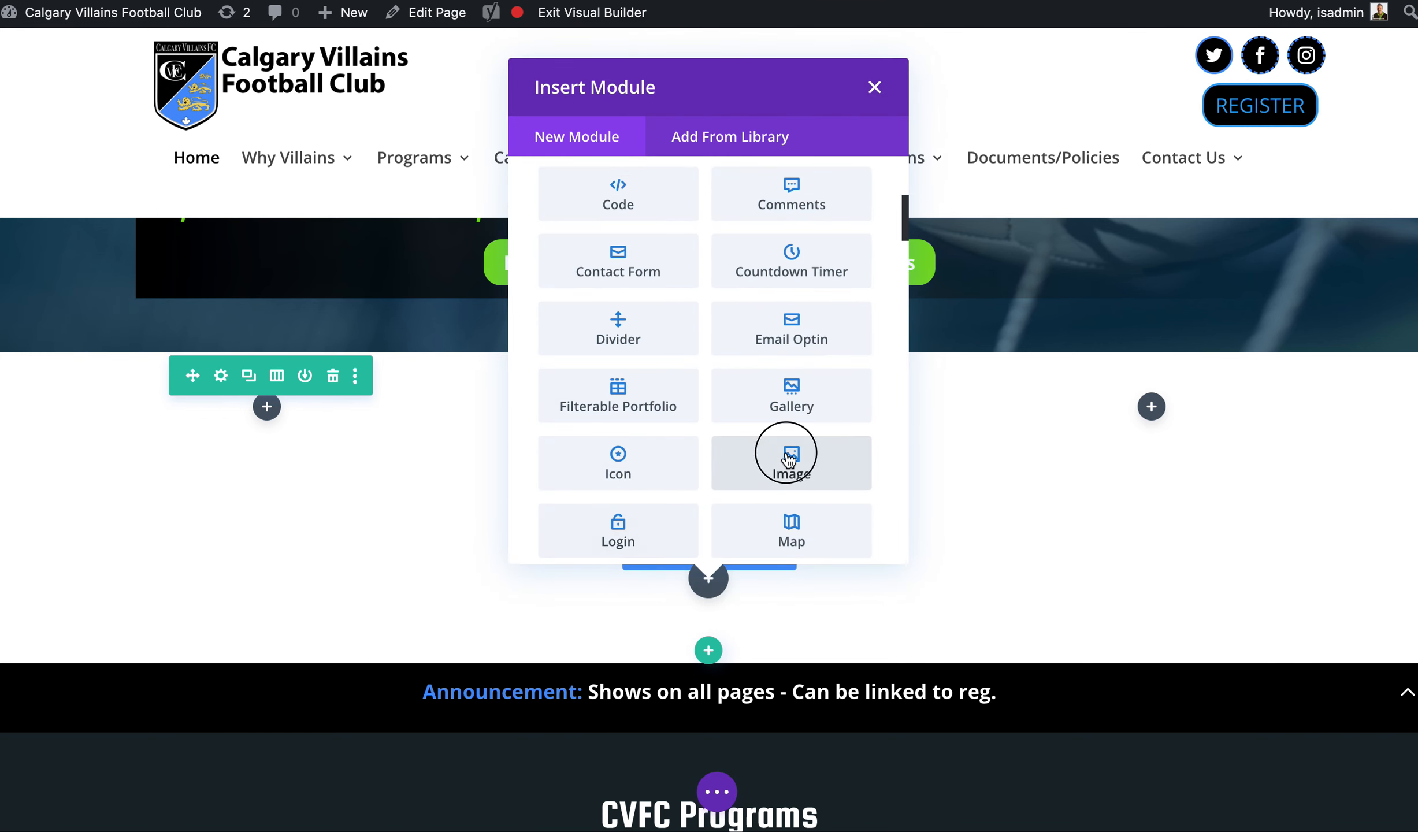
- Set the Image module's picture to the Toque photo (IMG_7828-scaled.jpeg) from the media library and save the module
left_click(872, 450)
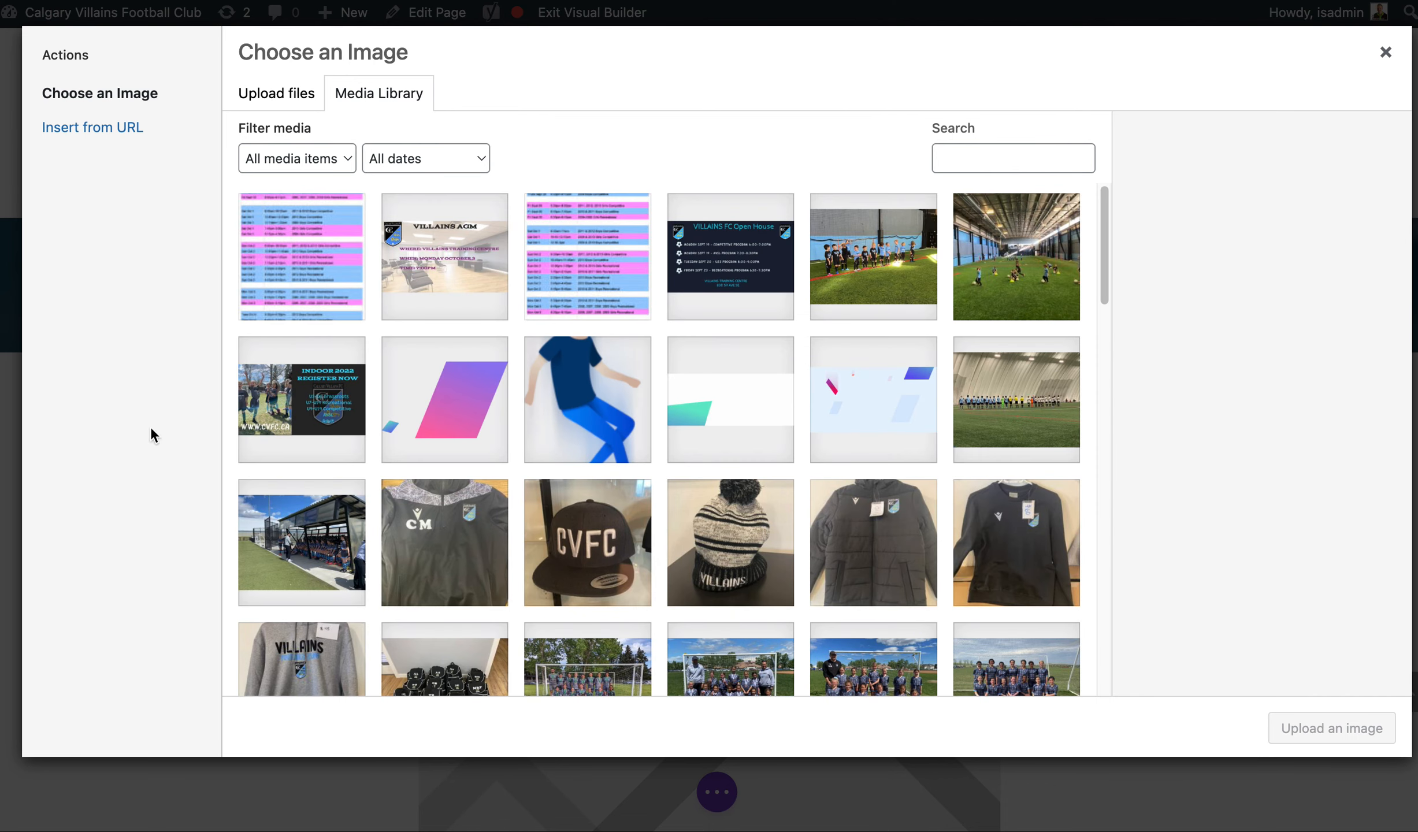
scroll(580, 378, "down", 1)
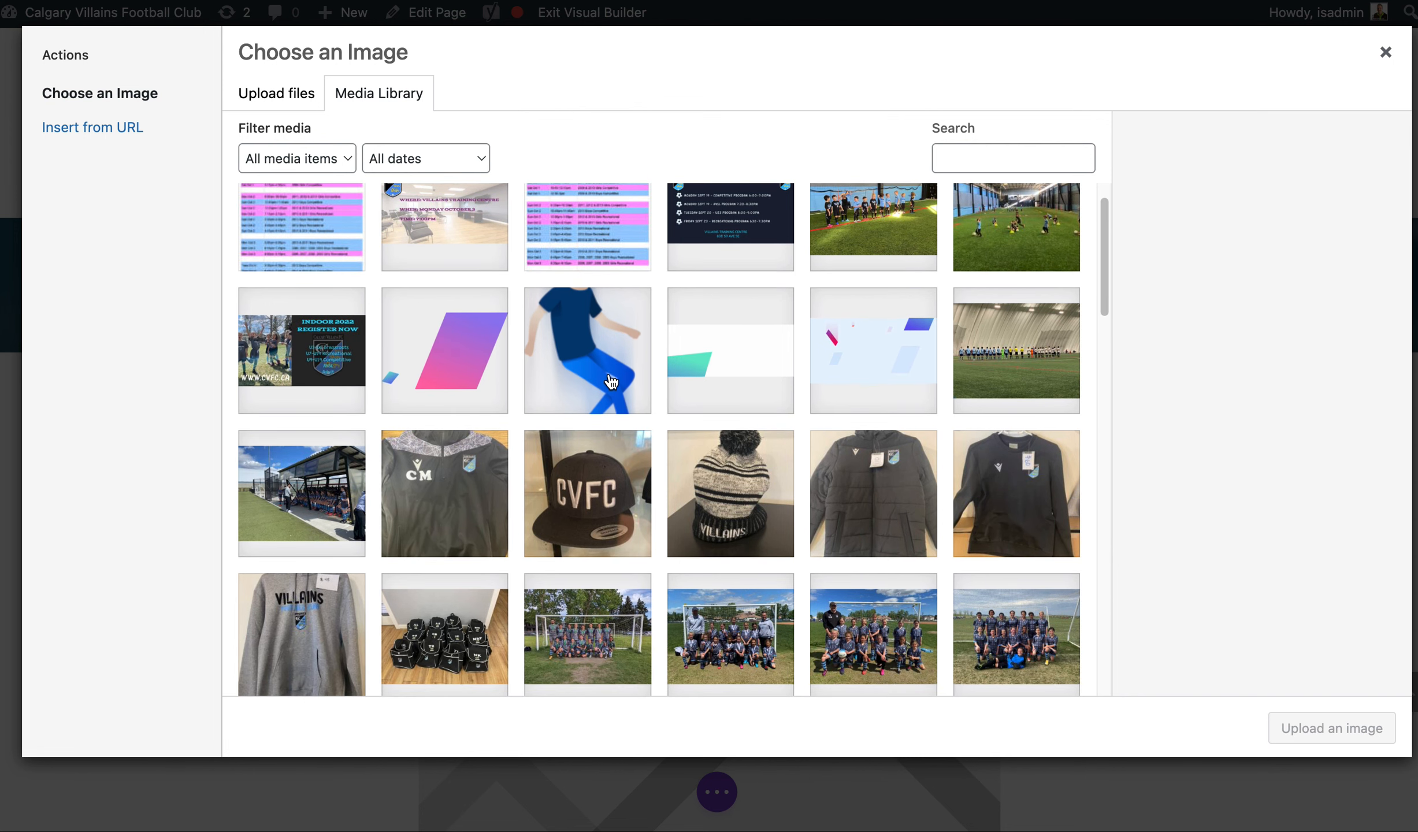
scroll(611, 381, "up", 1)
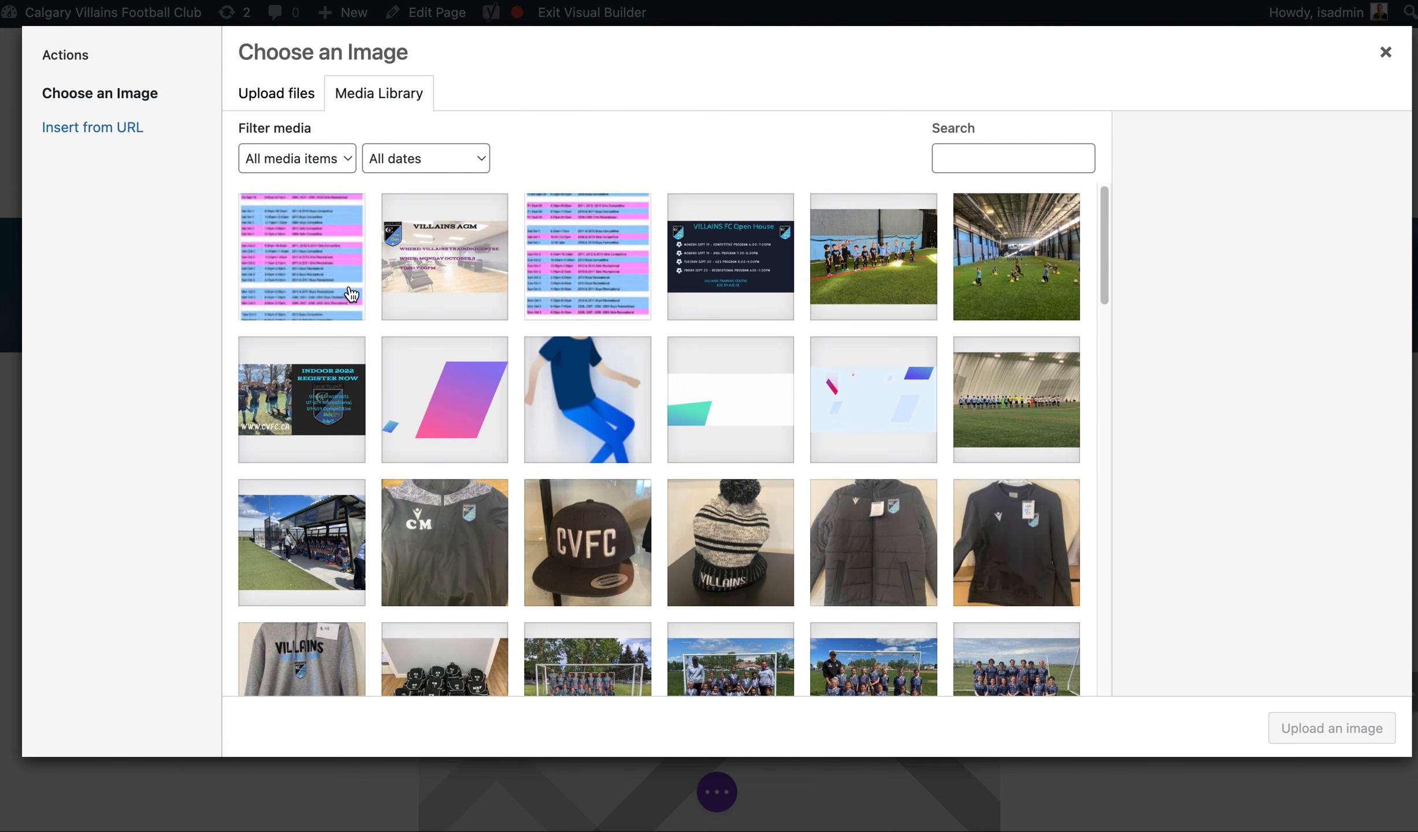
scroll(485, 324, "down", 5)
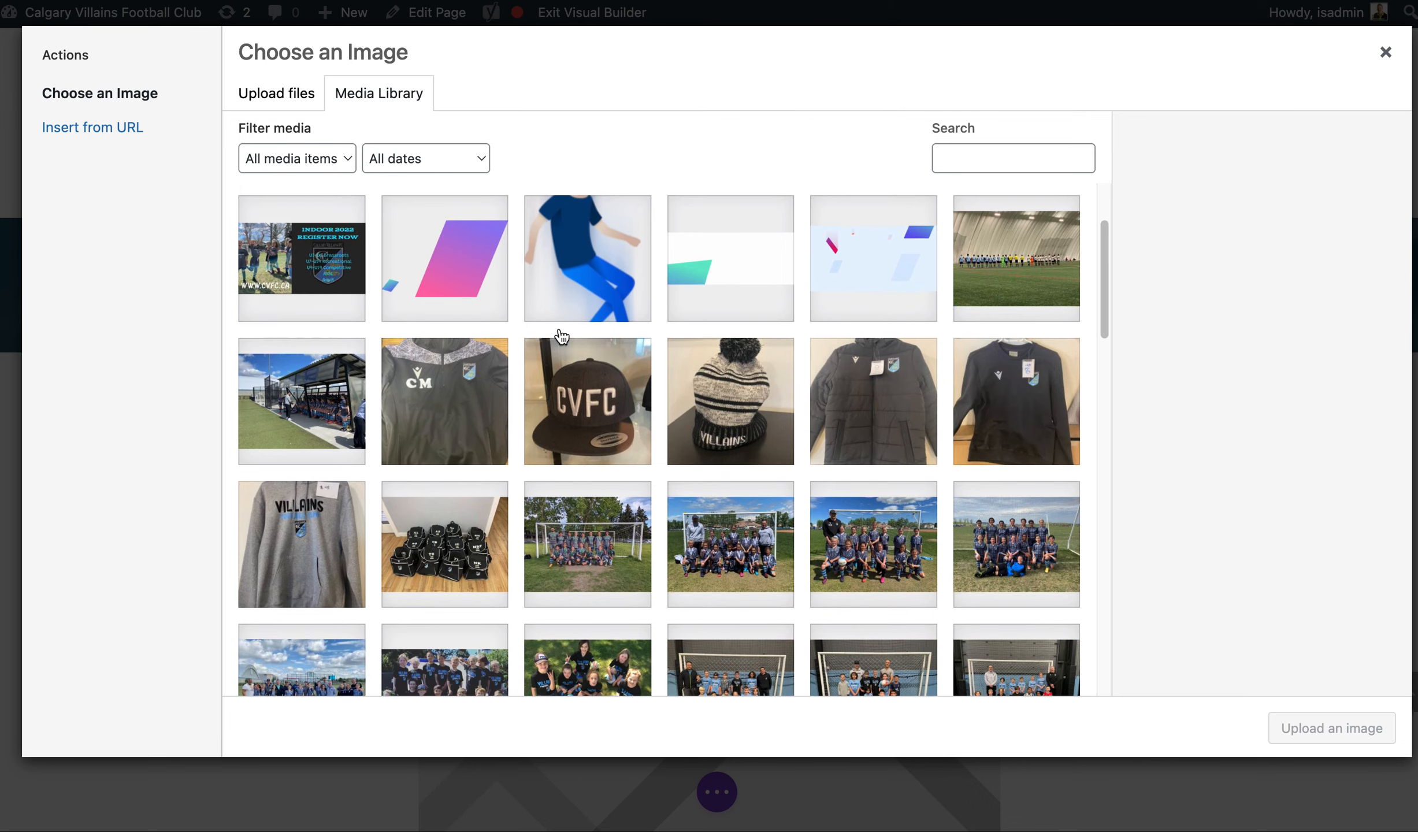
left_click(711, 318)
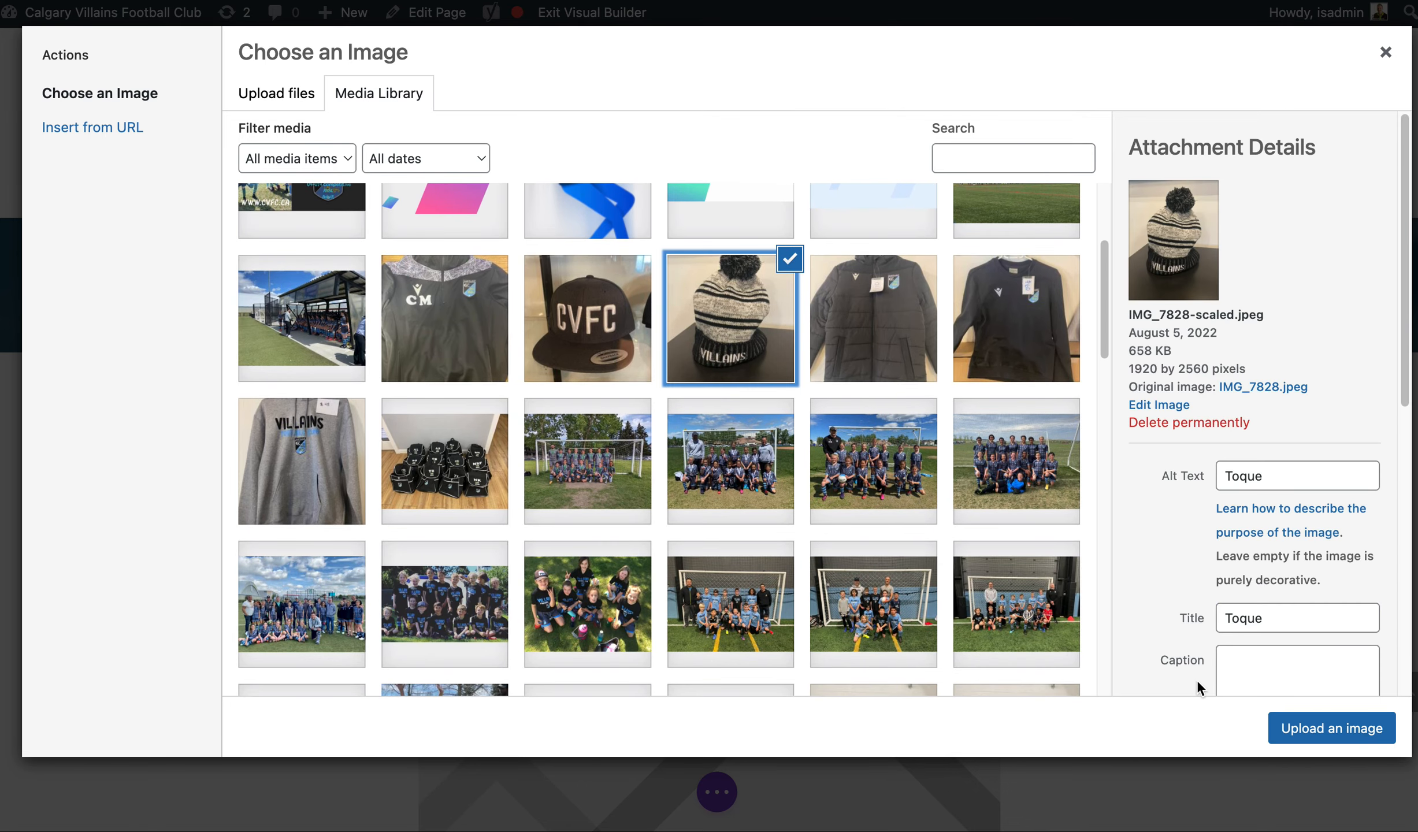
left_click(1303, 745)
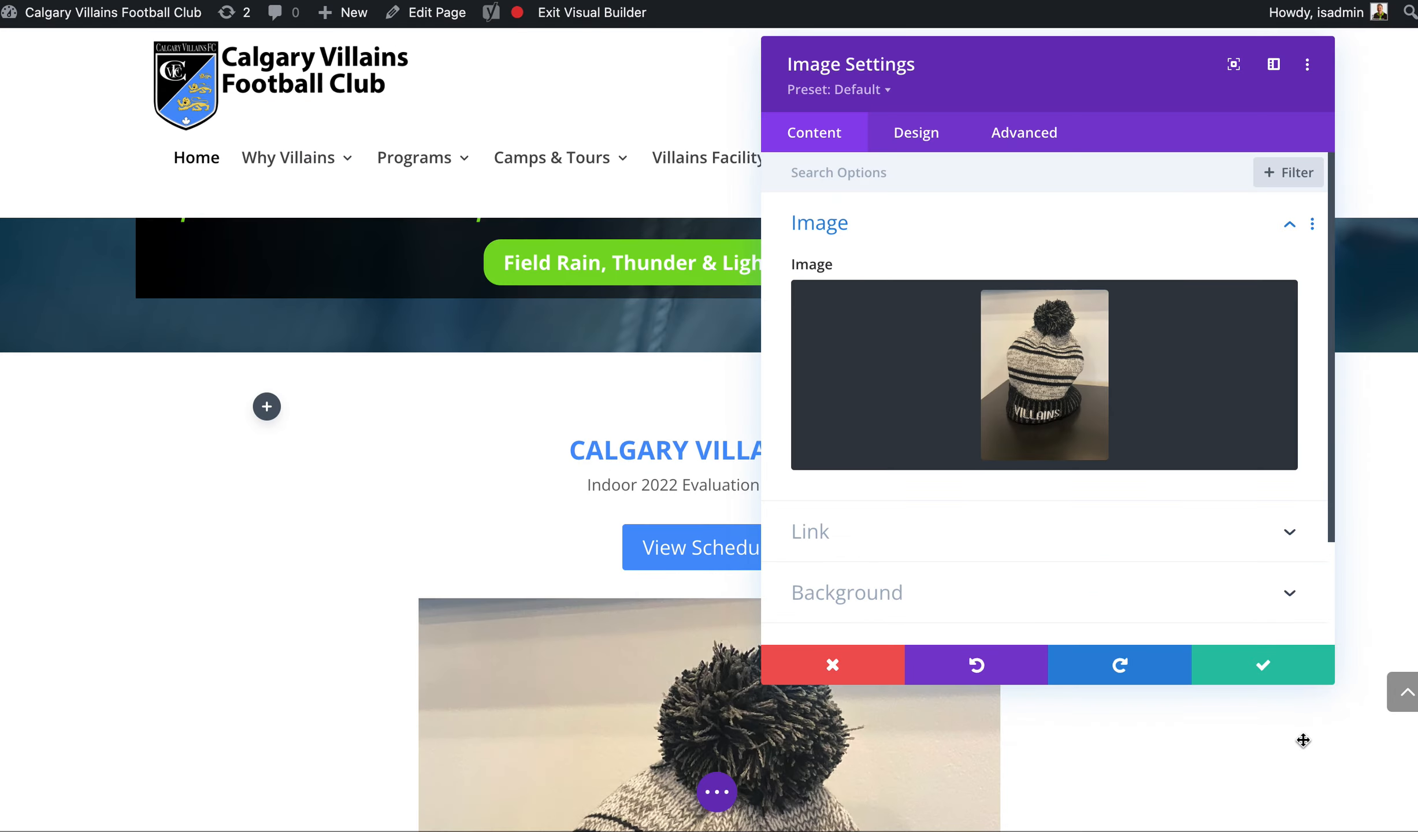
left_click(1249, 677)
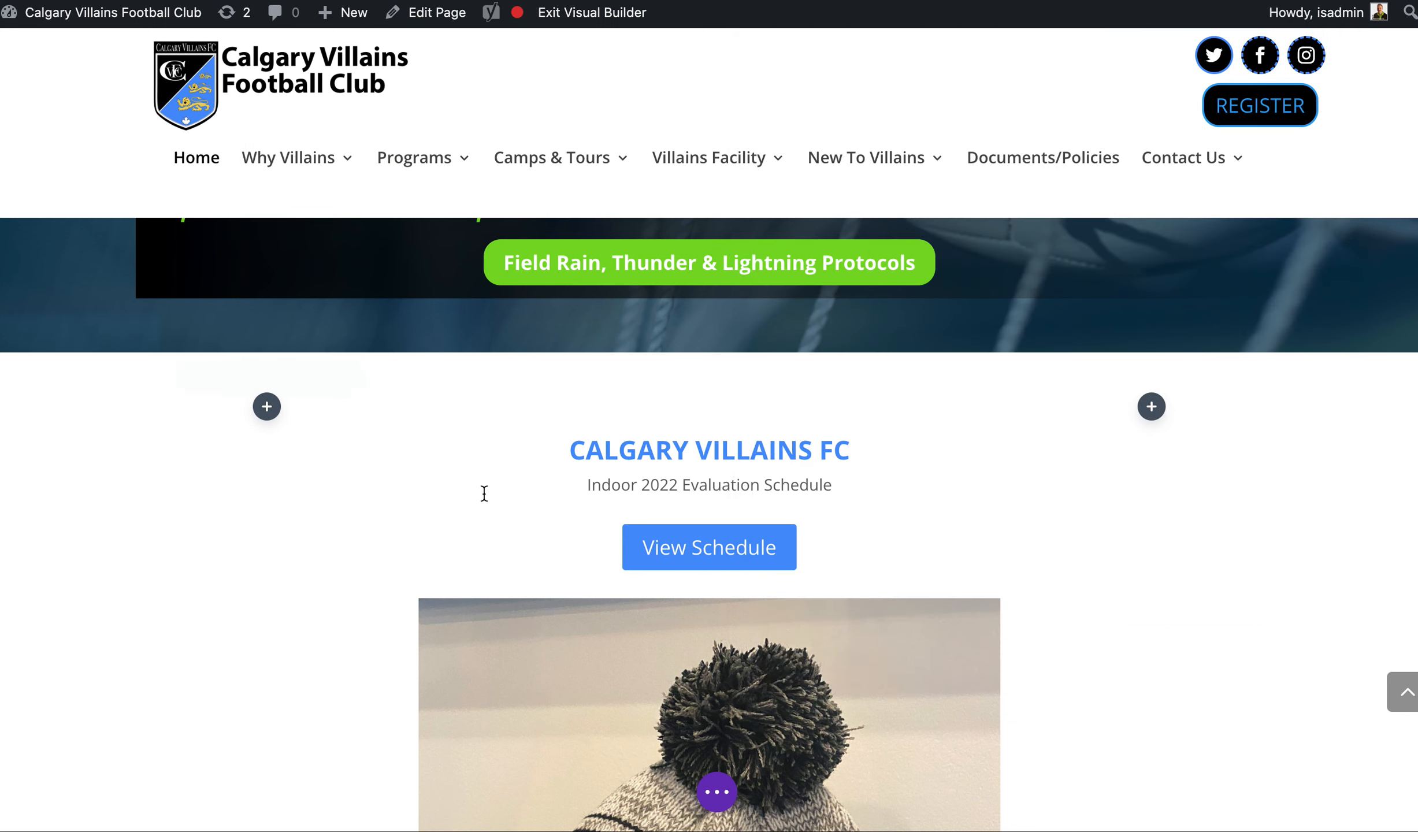
- Copy the home page row including the toque image into the Home POPup layout, and delete the layout's older row
right_click(234, 397)
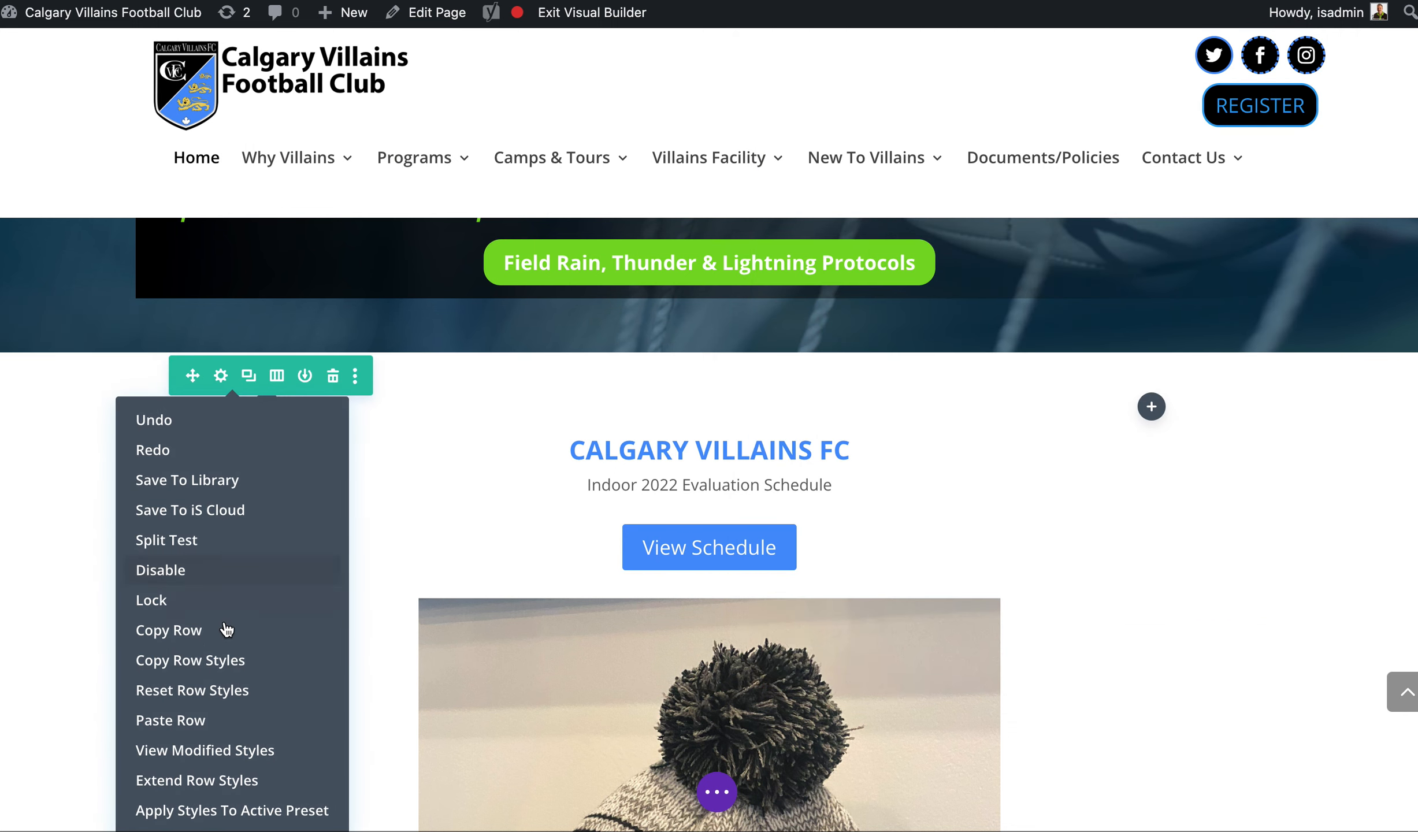
left_click(225, 630)
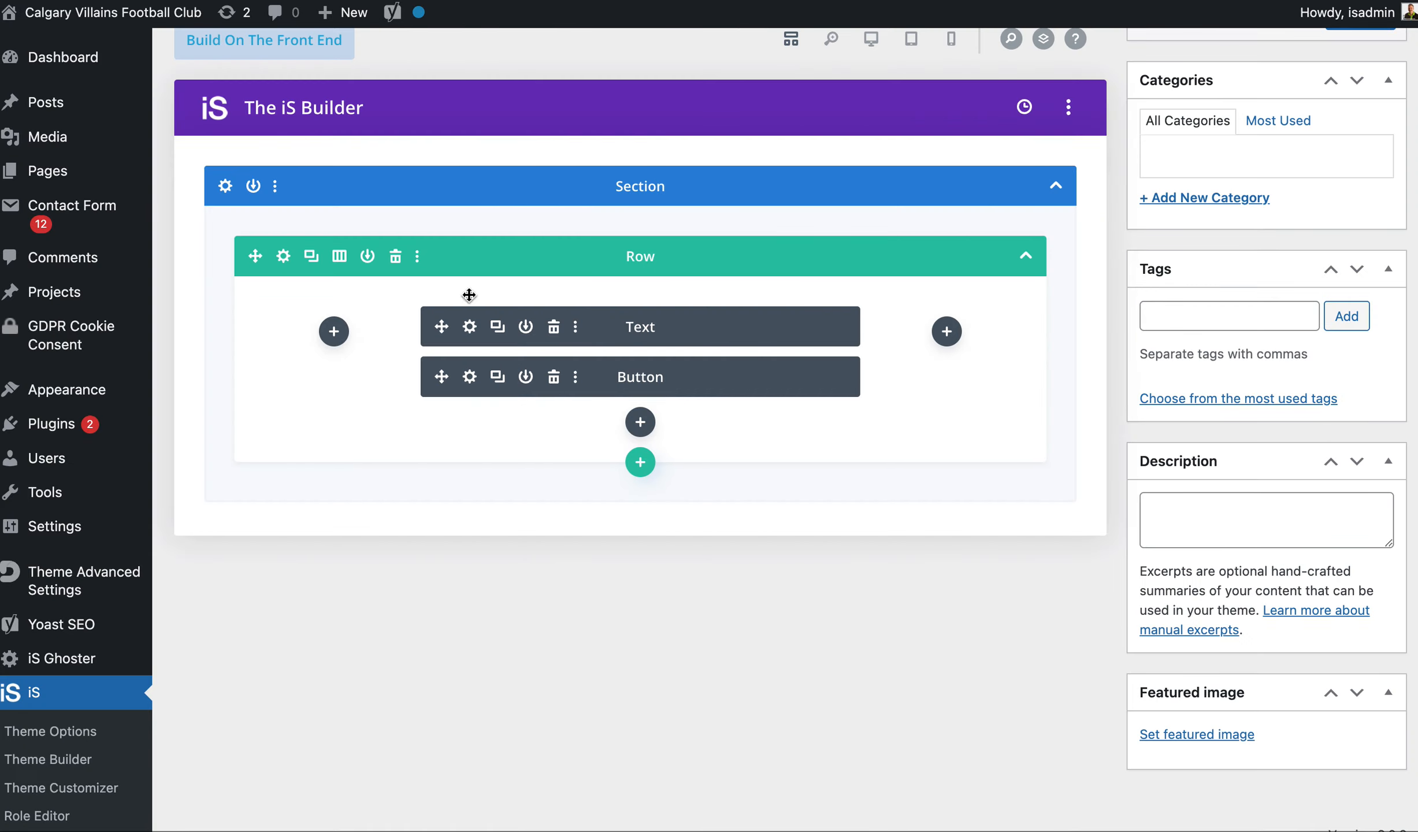
right_click(500, 249)
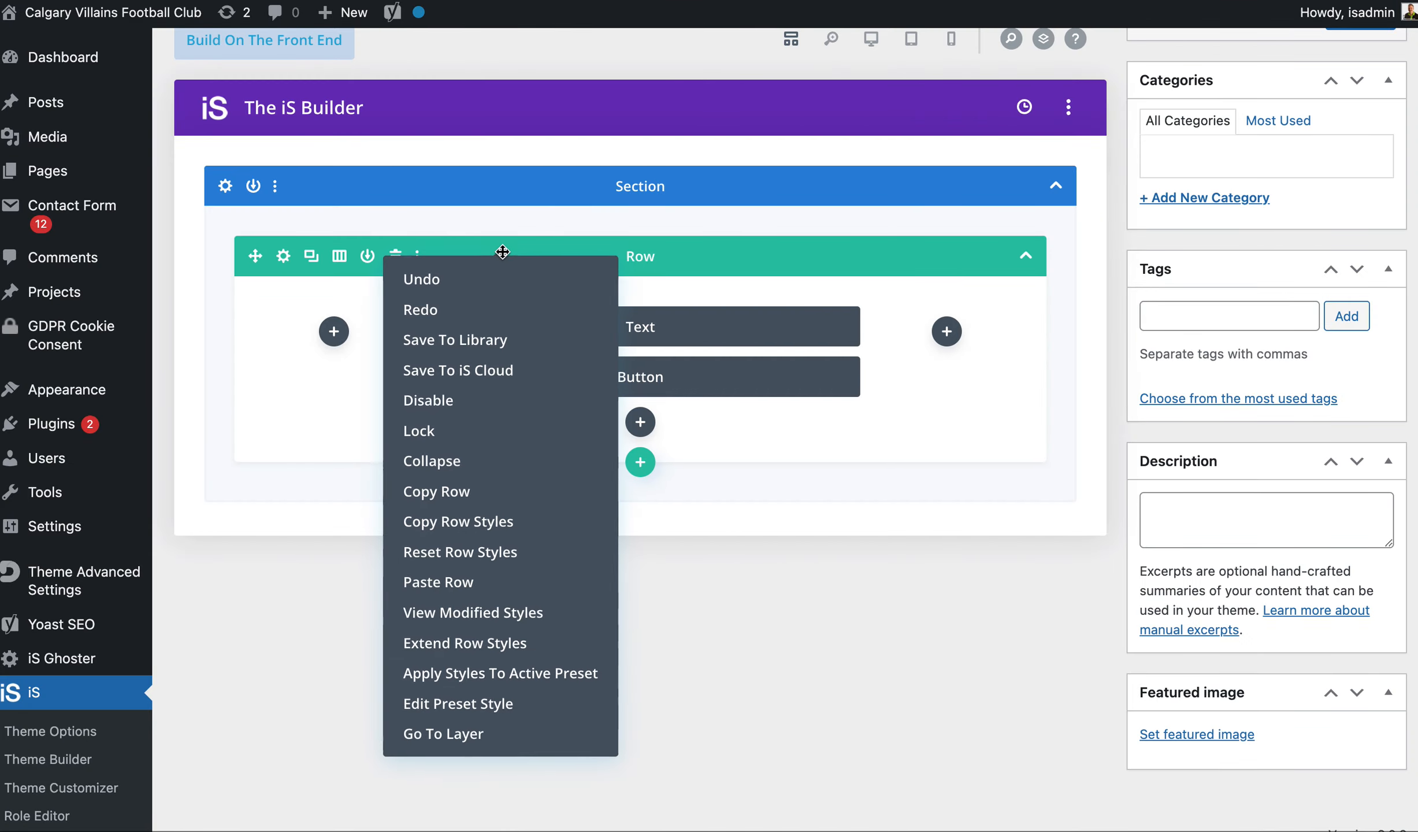
left_click(465, 591)
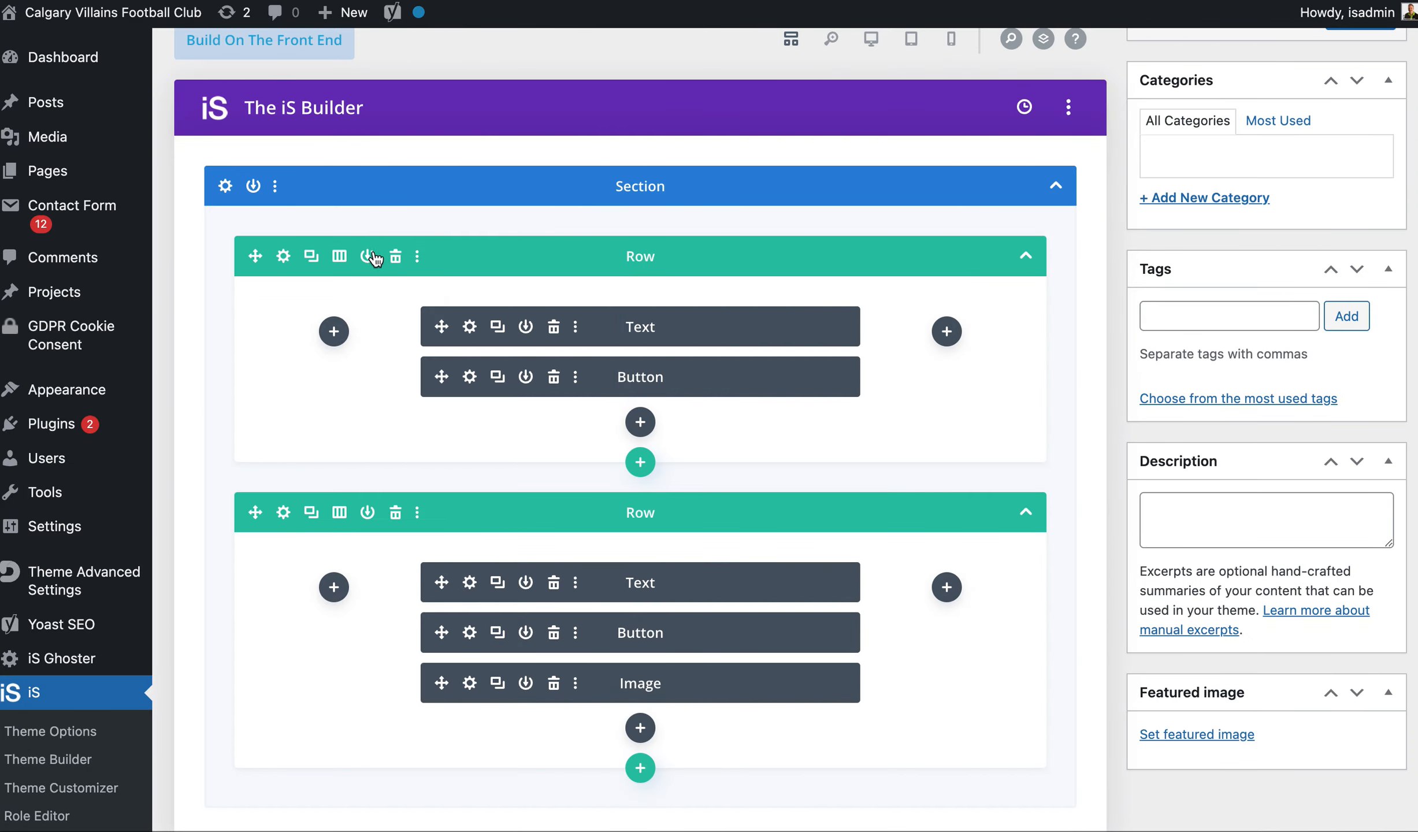
left_click(398, 257)
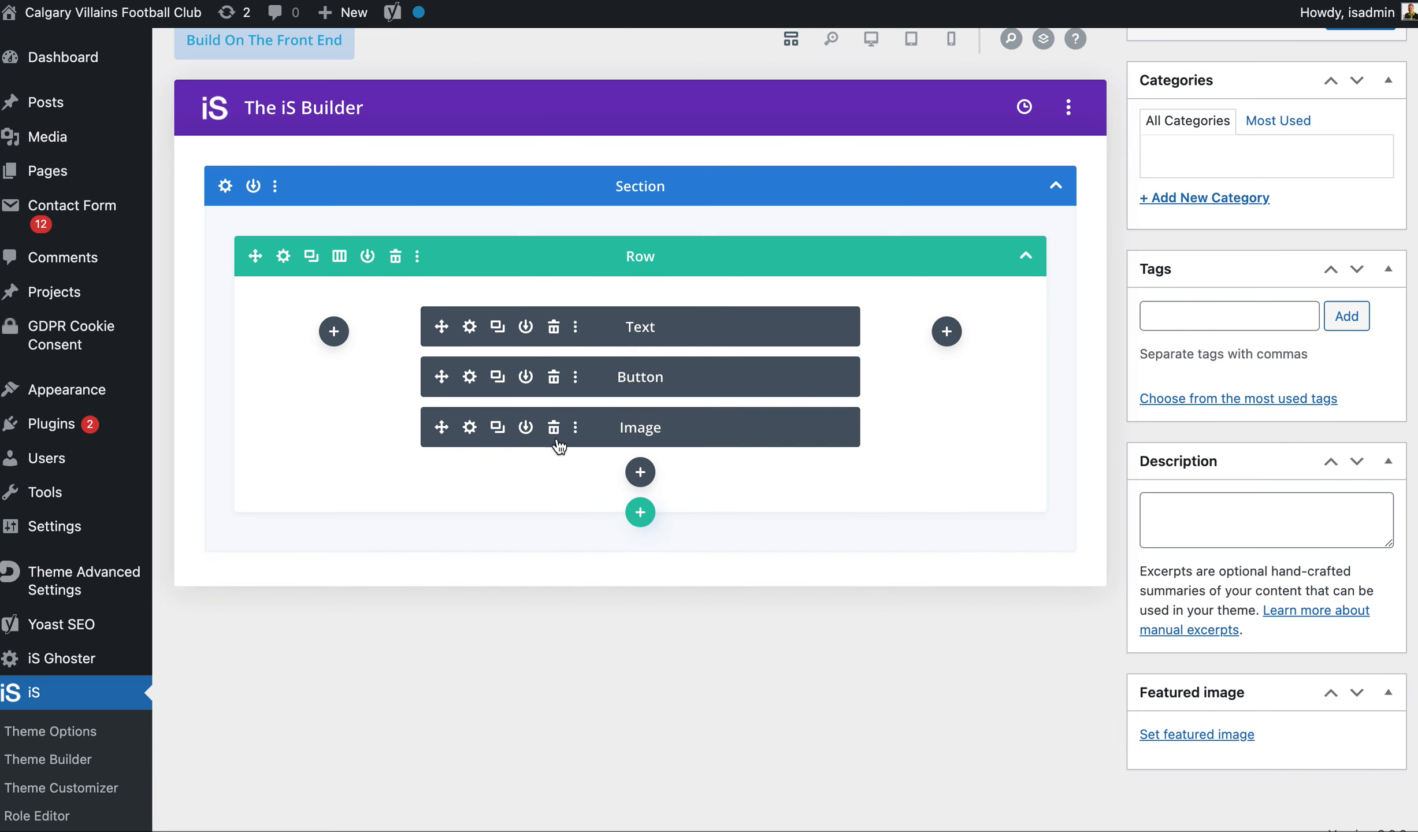
- Delete the Image module from the Home POPup layout's row and update the layout
scroll(953, 381, "up", 3)
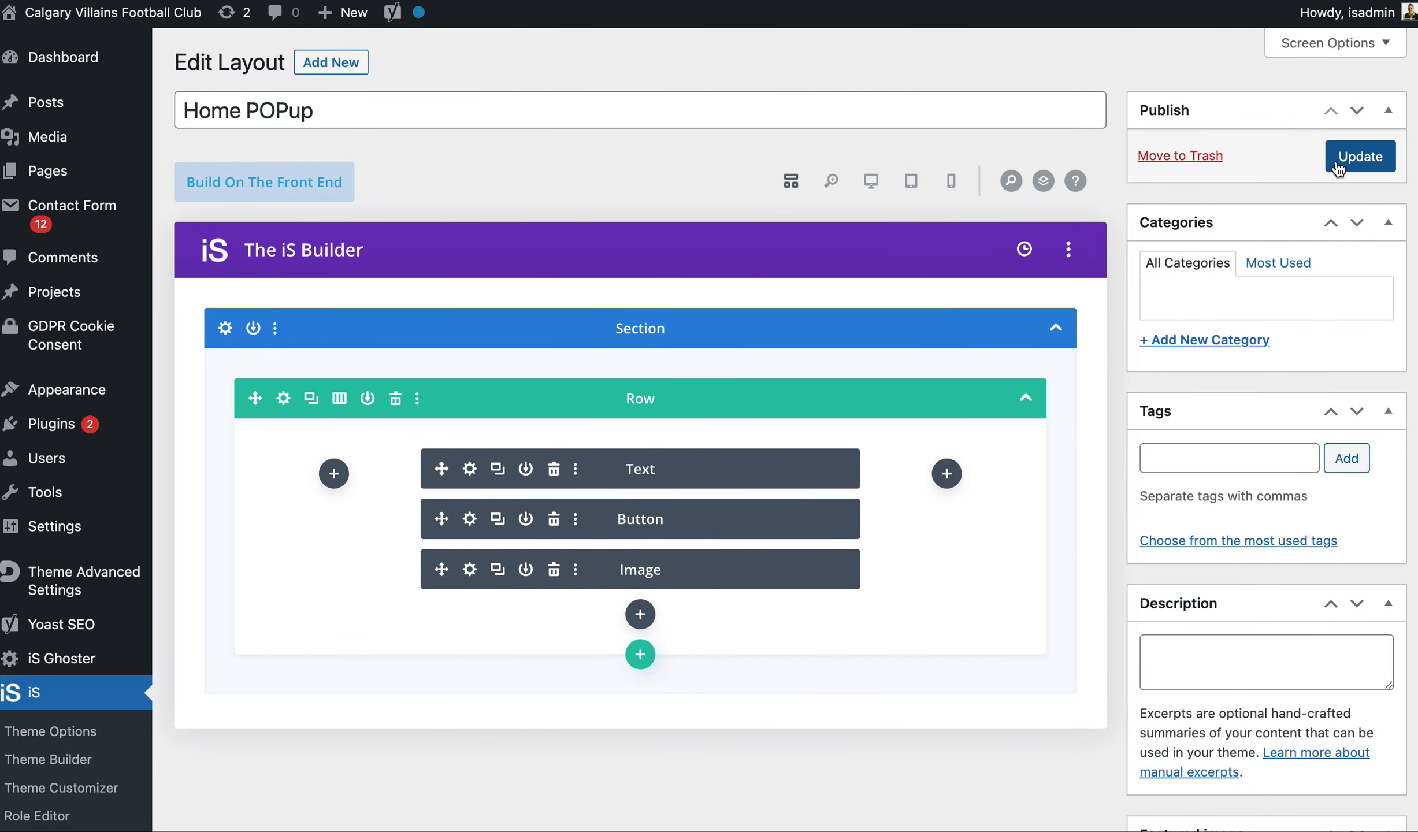
left_click(553, 576)
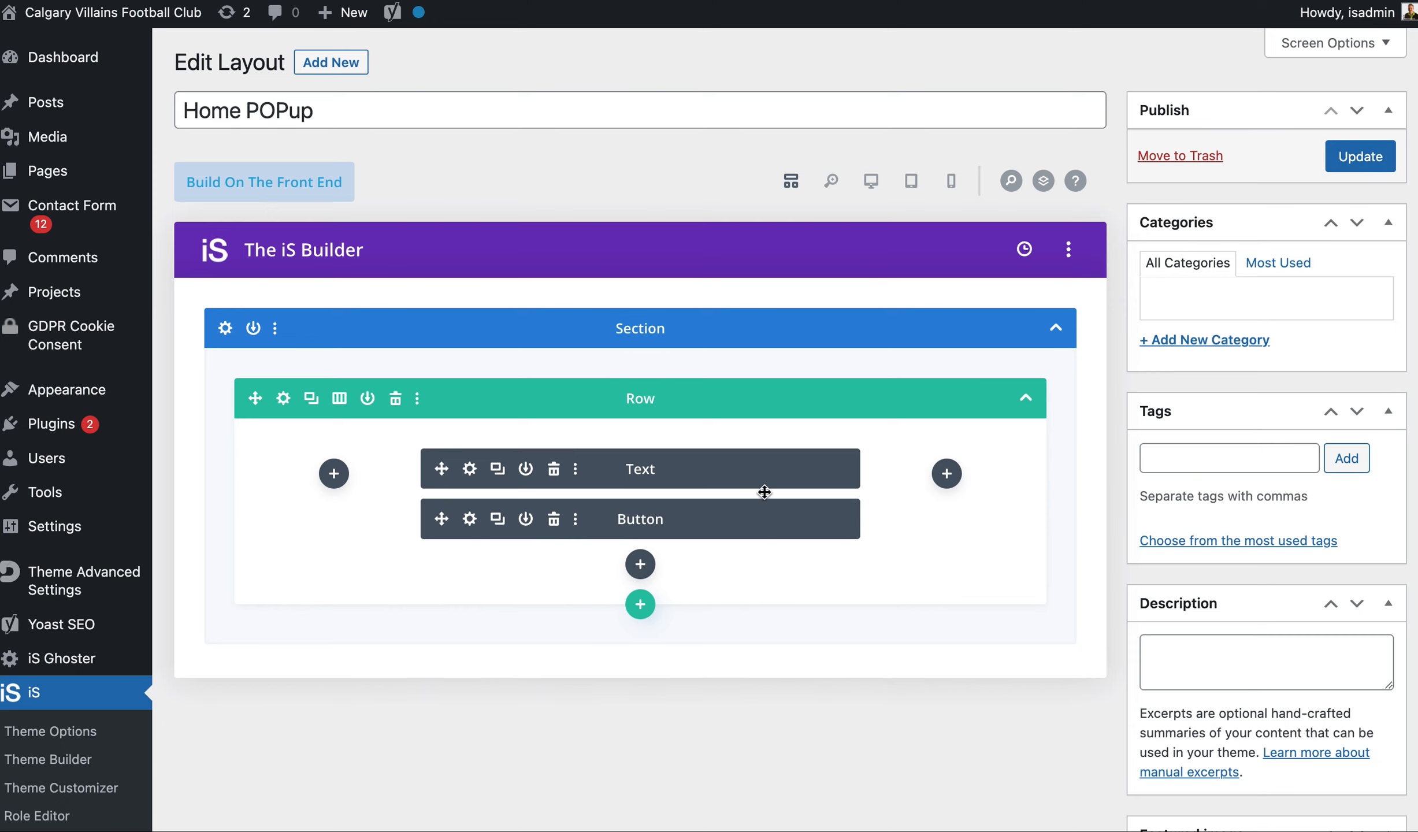
left_click(1351, 159)
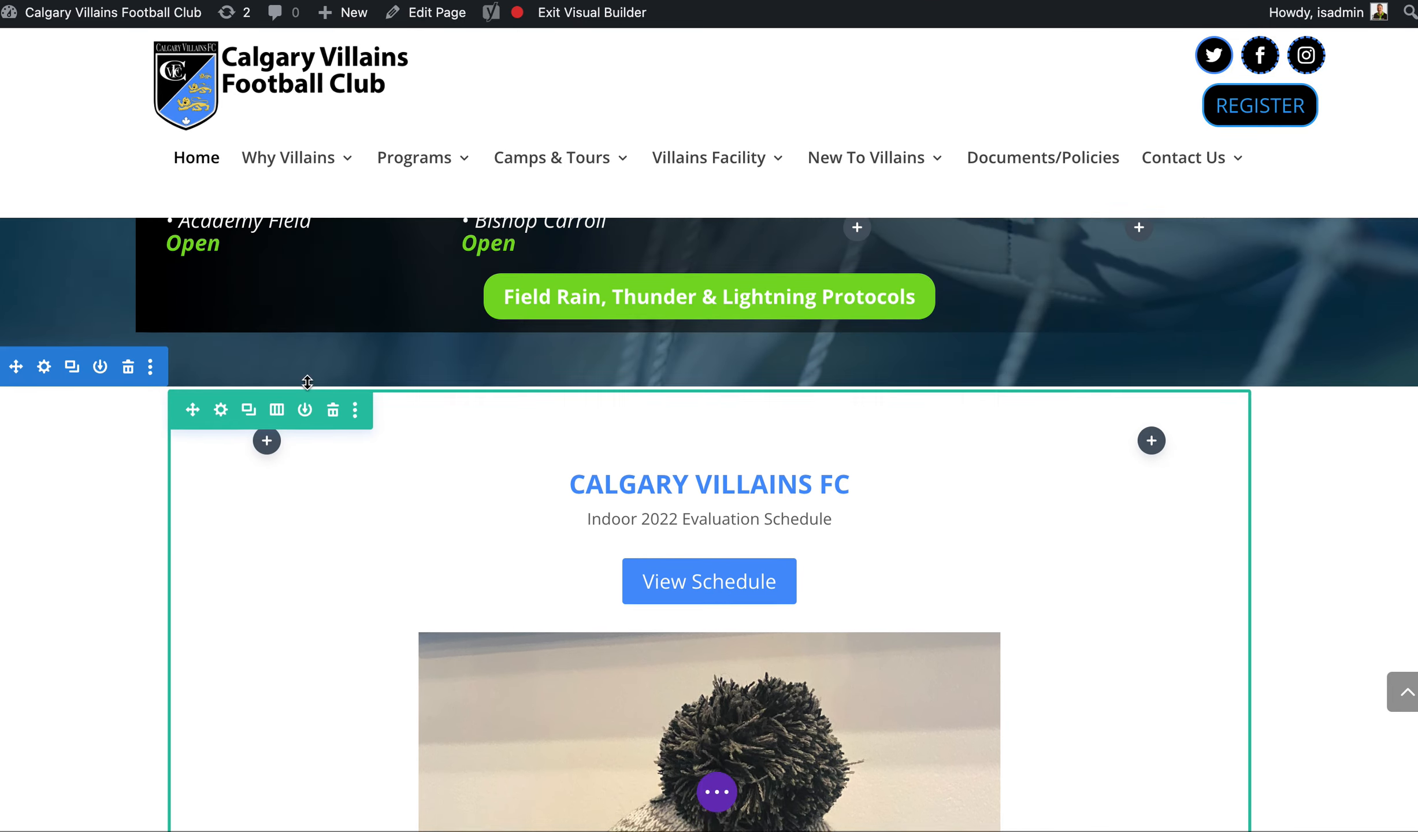
- Remove the temporary popup section from the home page and exit the Visual Builder, discarding the unsaved changes
scroll(872, 534, "down", 3)
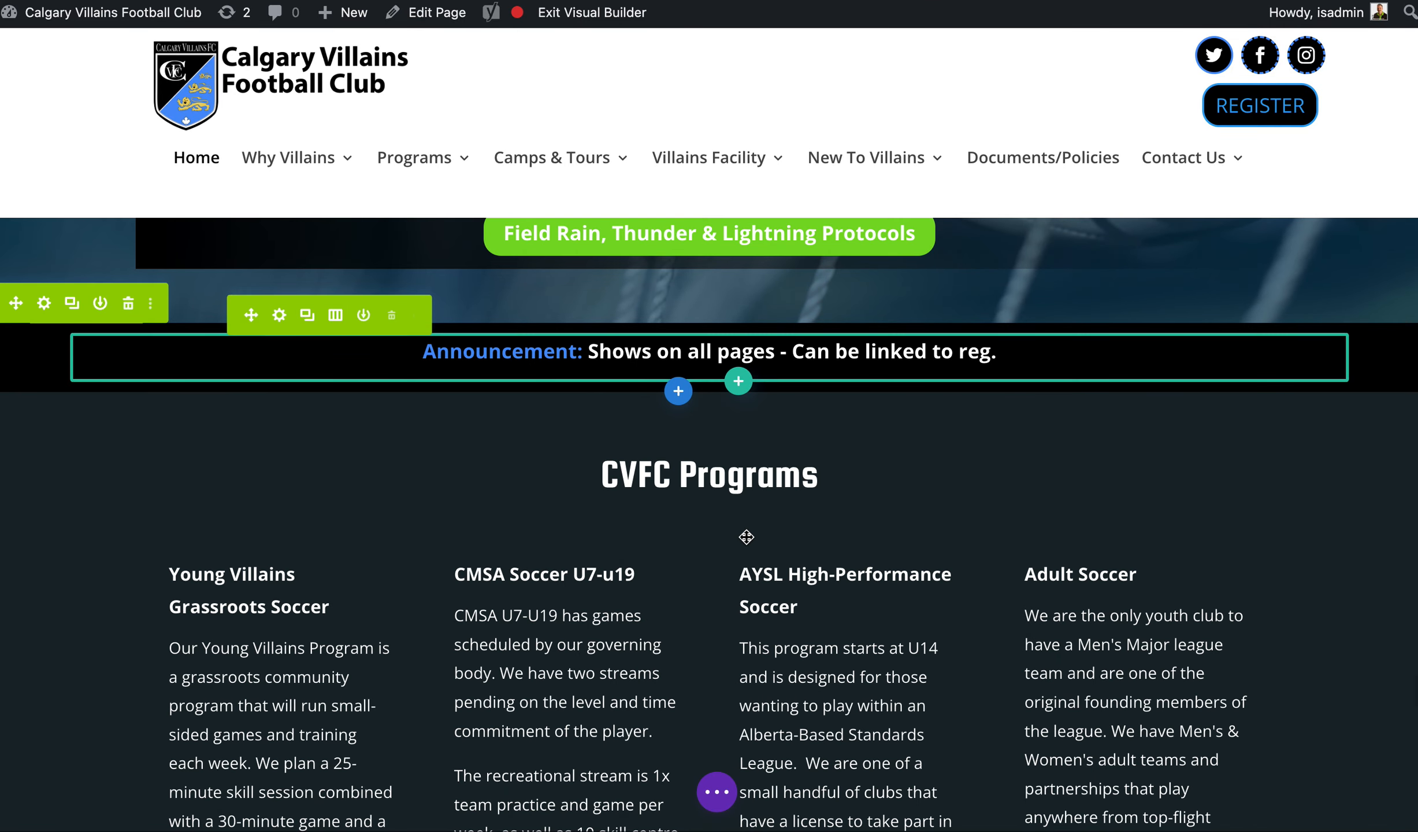
scroll(1238, 487, "up", 10)
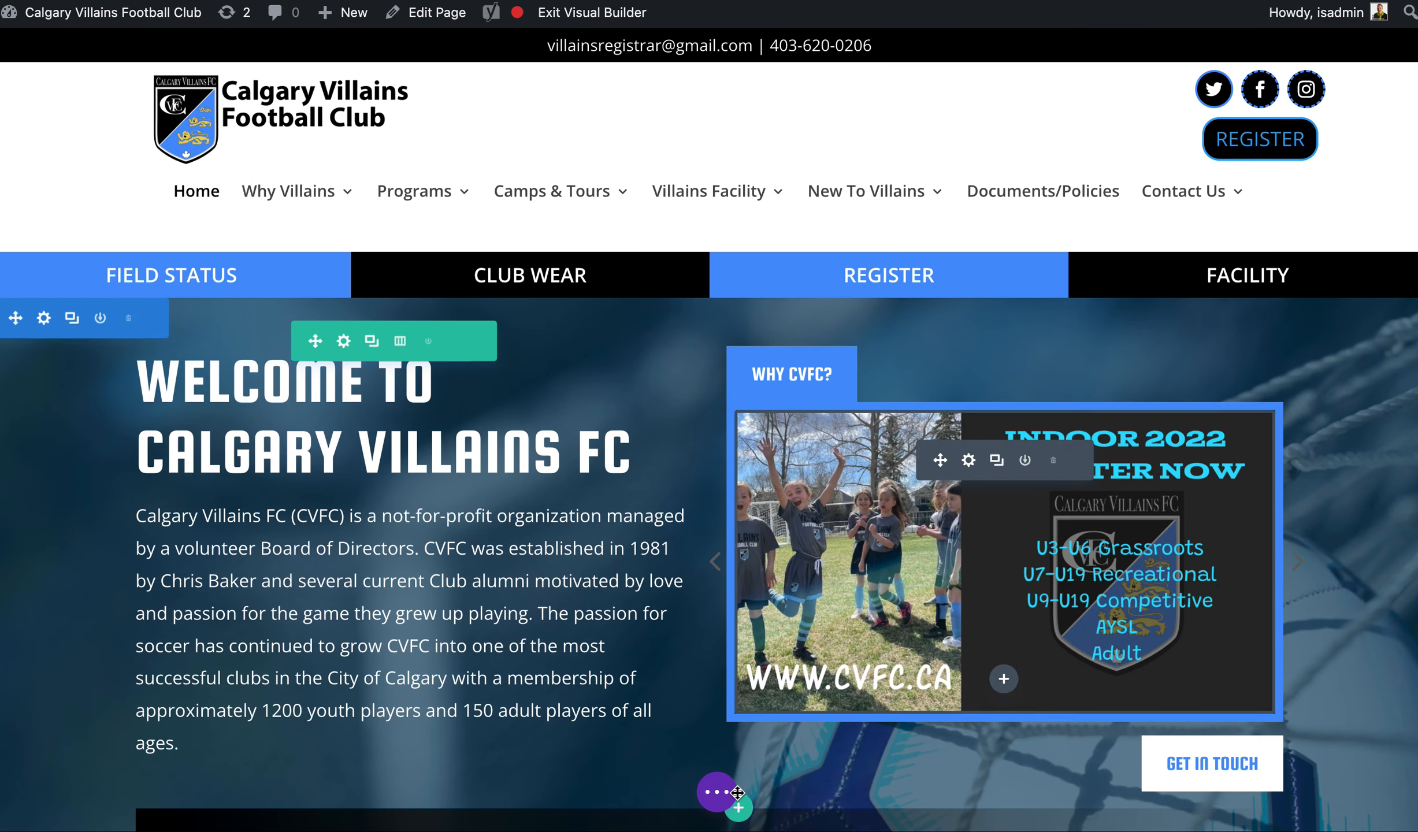
left_click(716, 792)
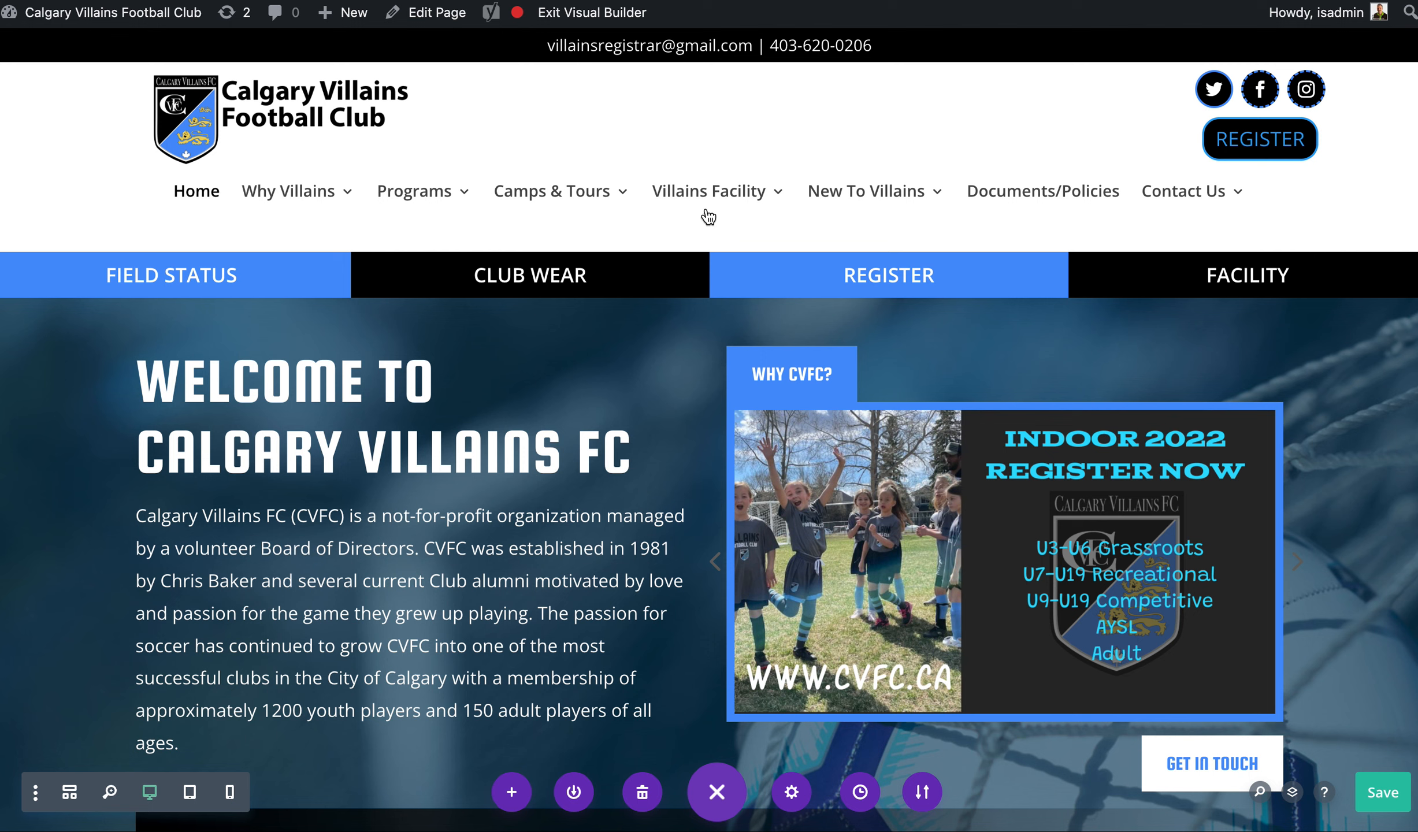
left_click(601, 14)
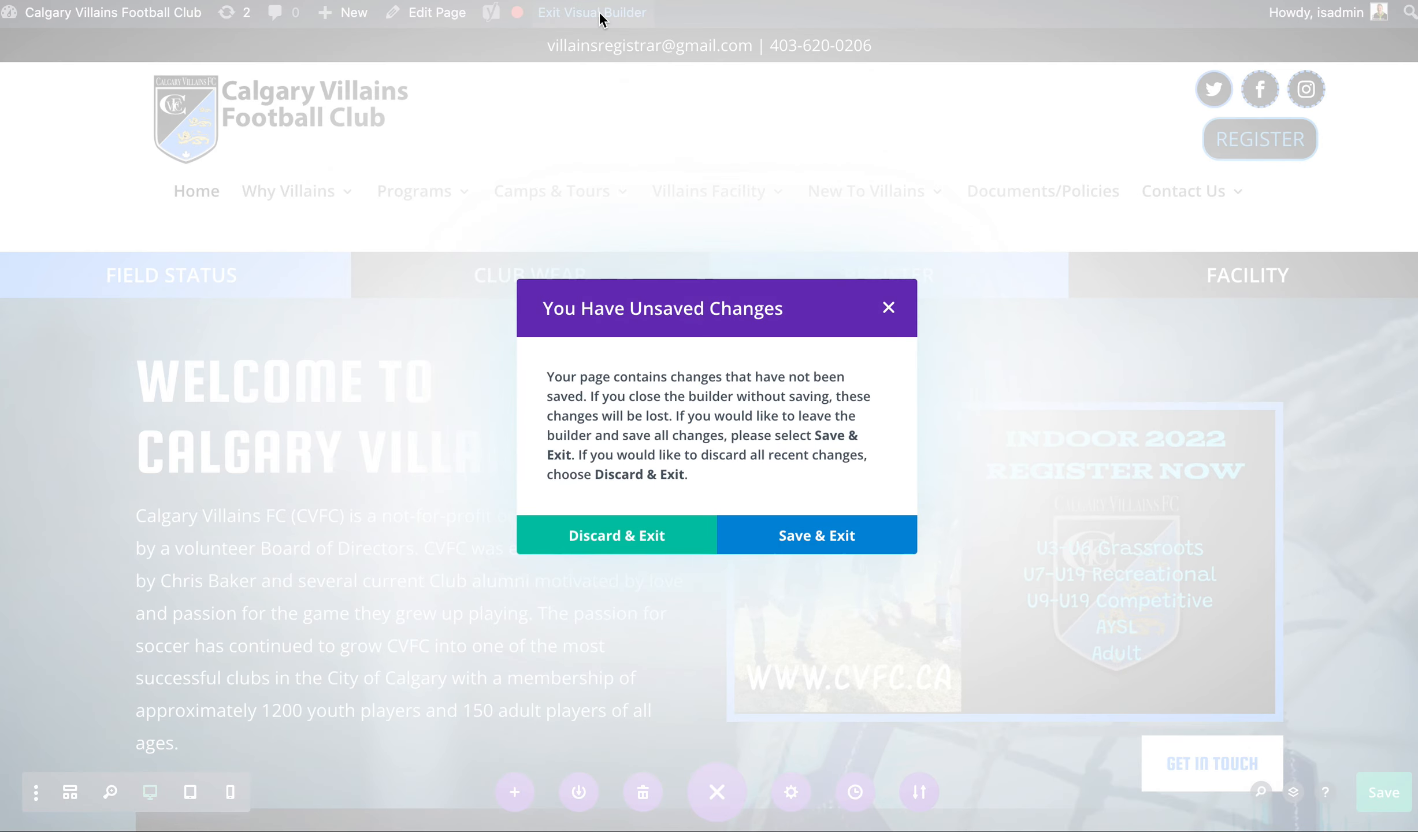
left_click(620, 542)
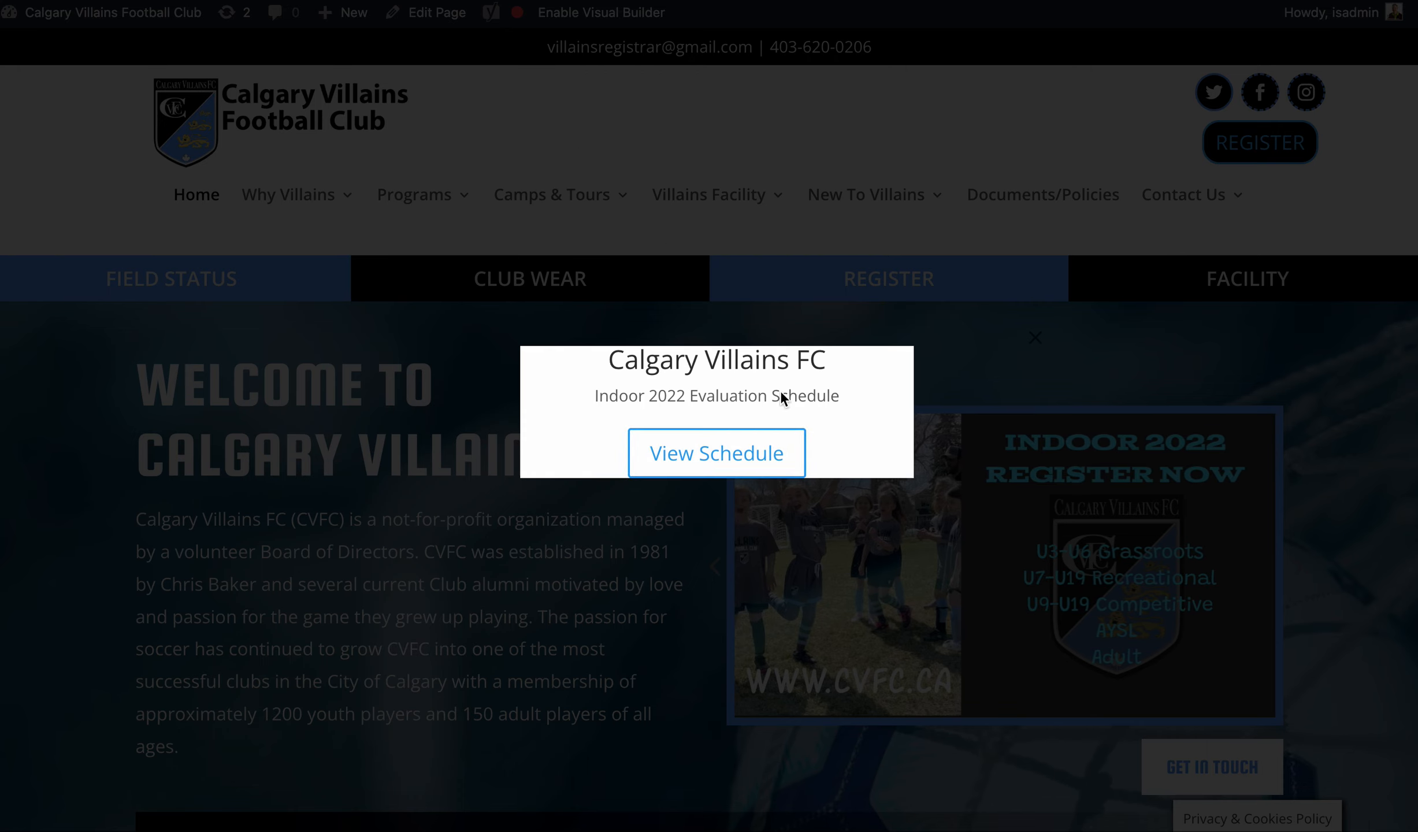
- Reapply the Bold font weight to Heading 2 in the Home POPup layout's Text module and save the module settings
left_click_drag(609, 359, 842, 375)
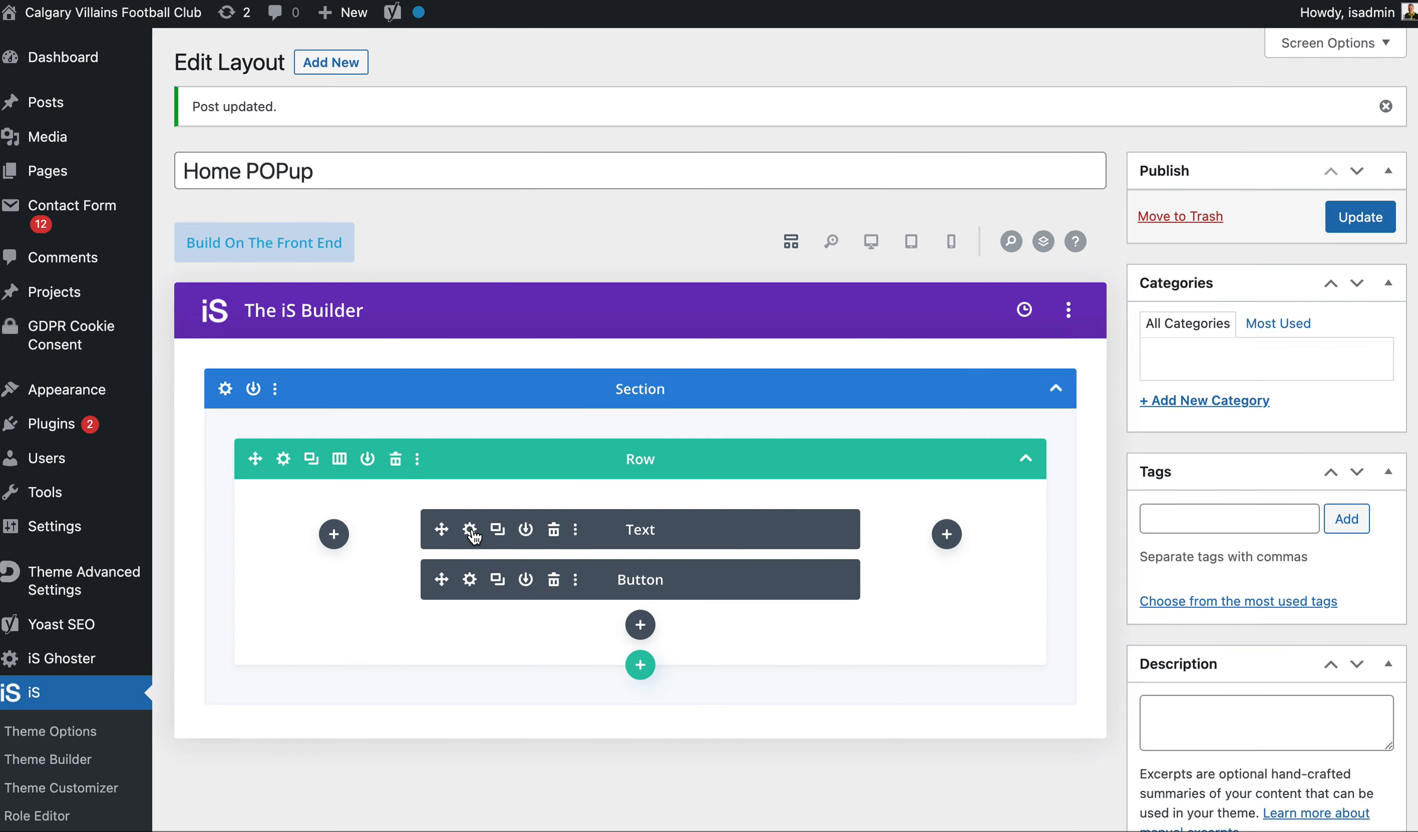
left_click(470, 529)
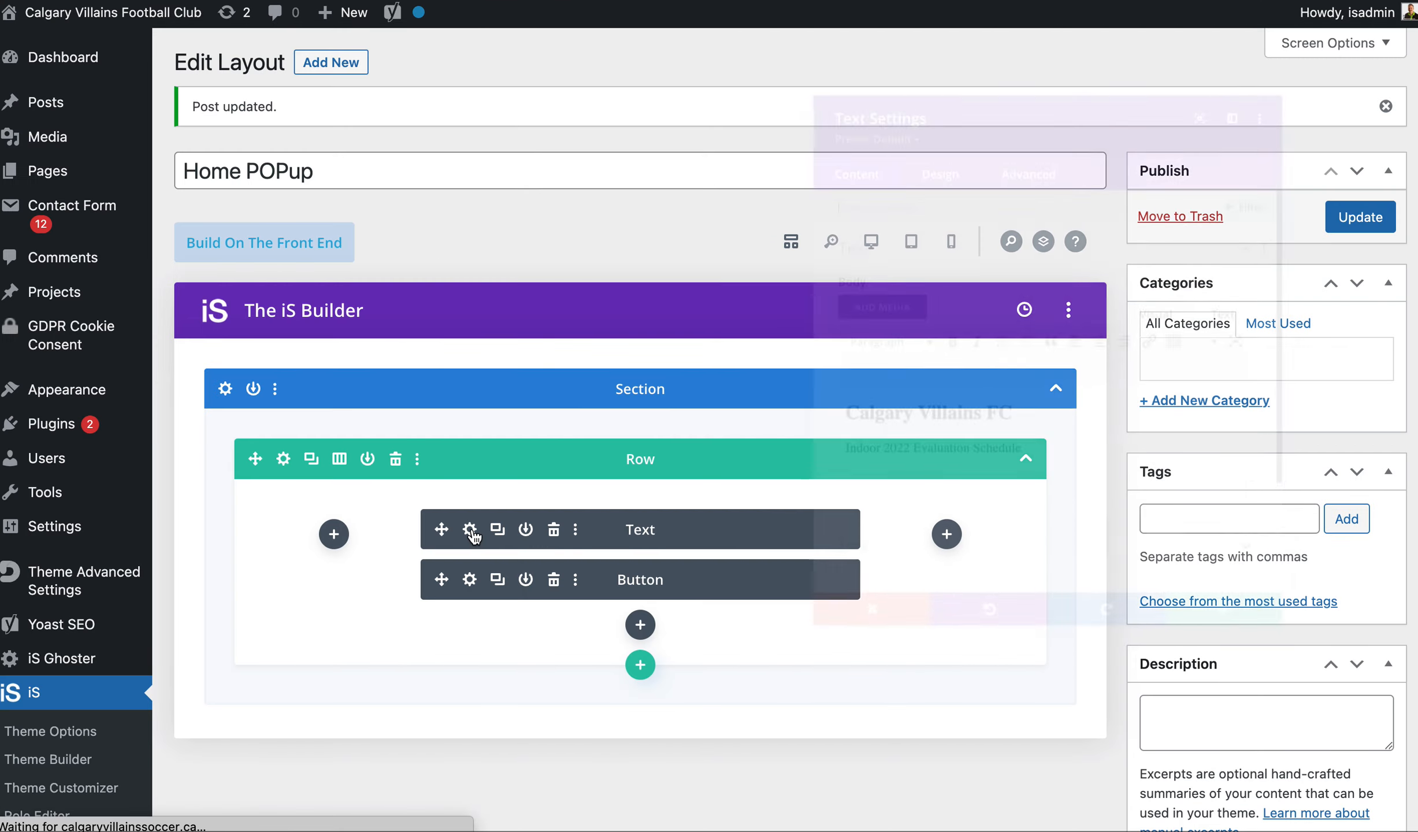
triple_click(948, 445)
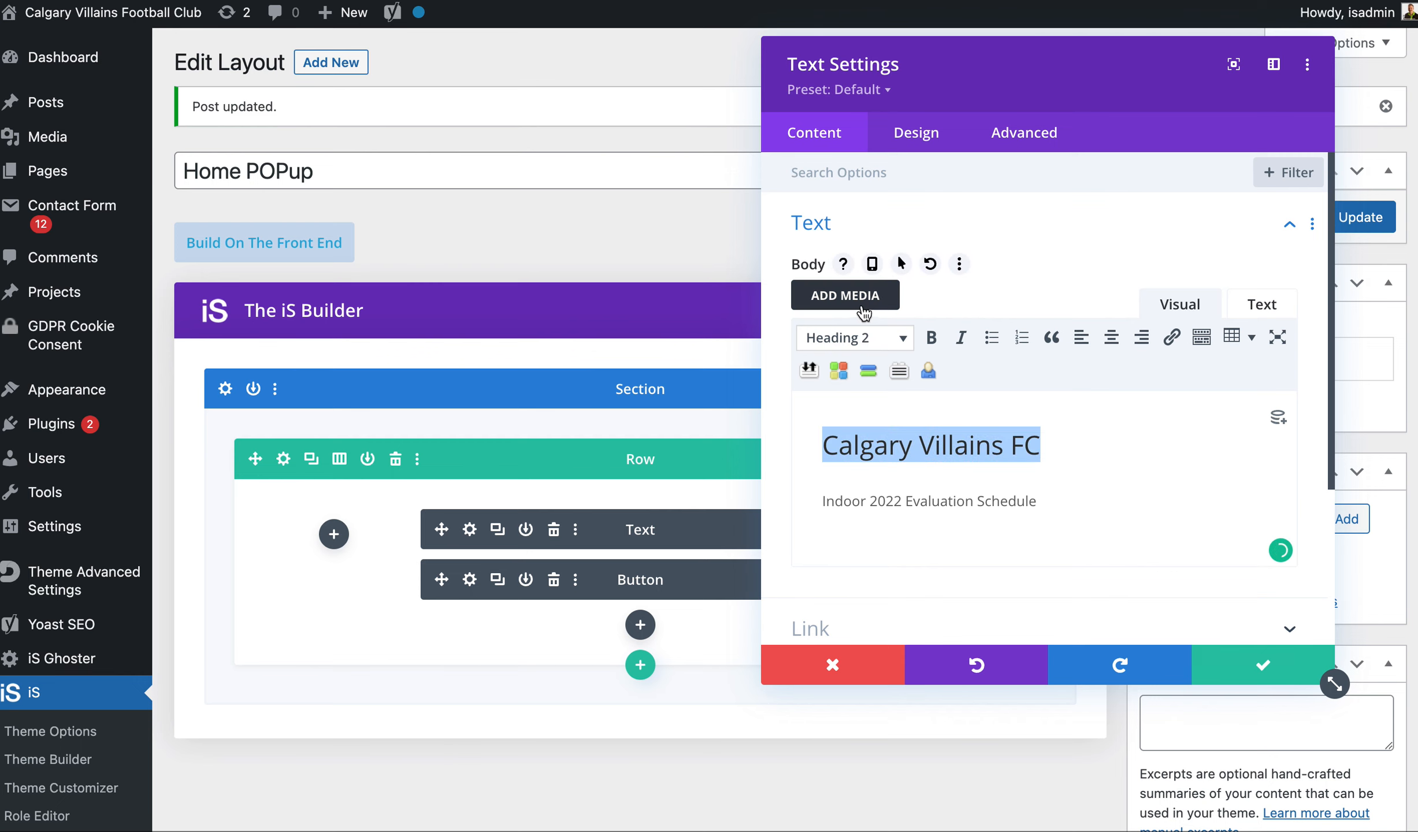
left_click(894, 150)
left_click(871, 309)
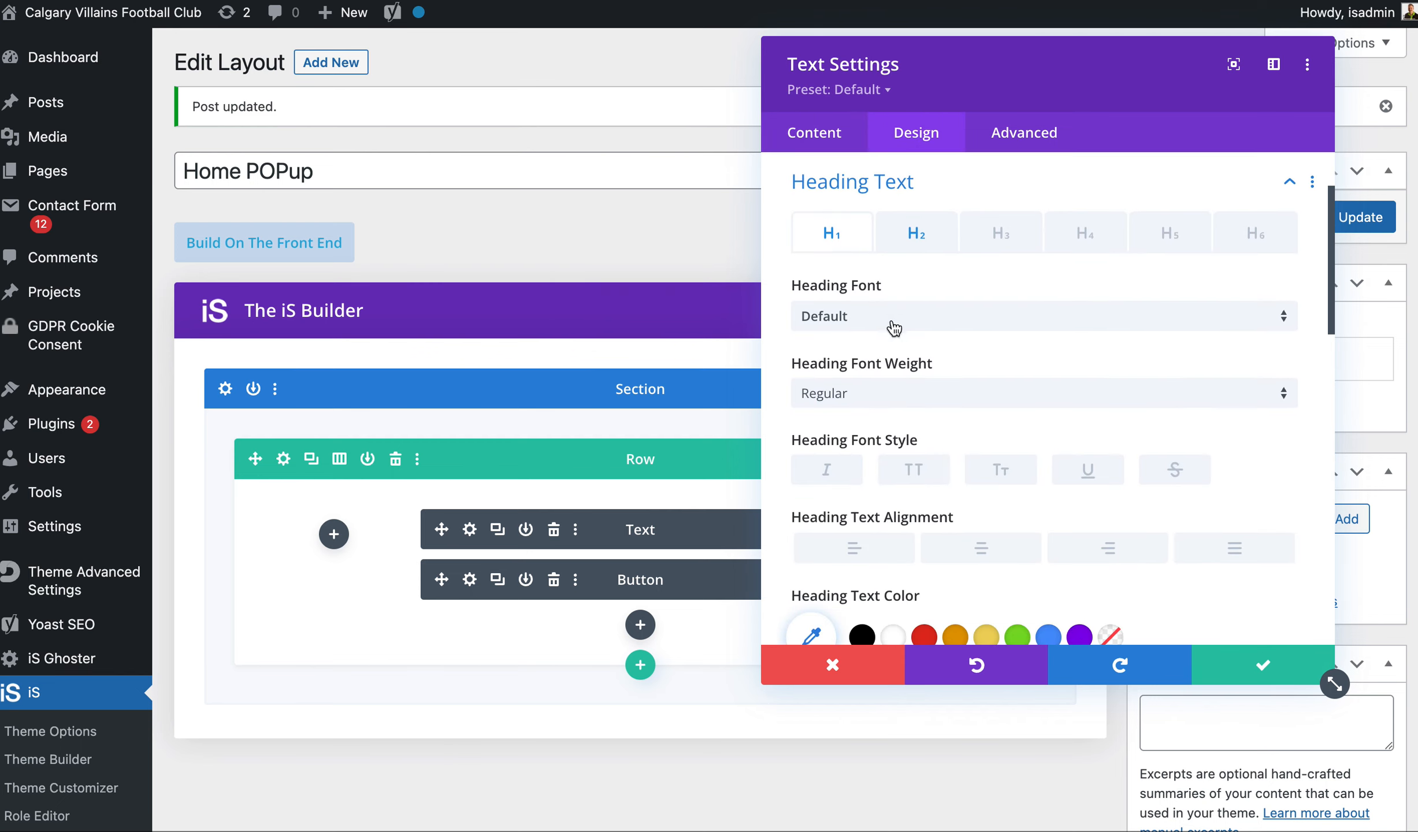
left_click(934, 243)
left_click(905, 398)
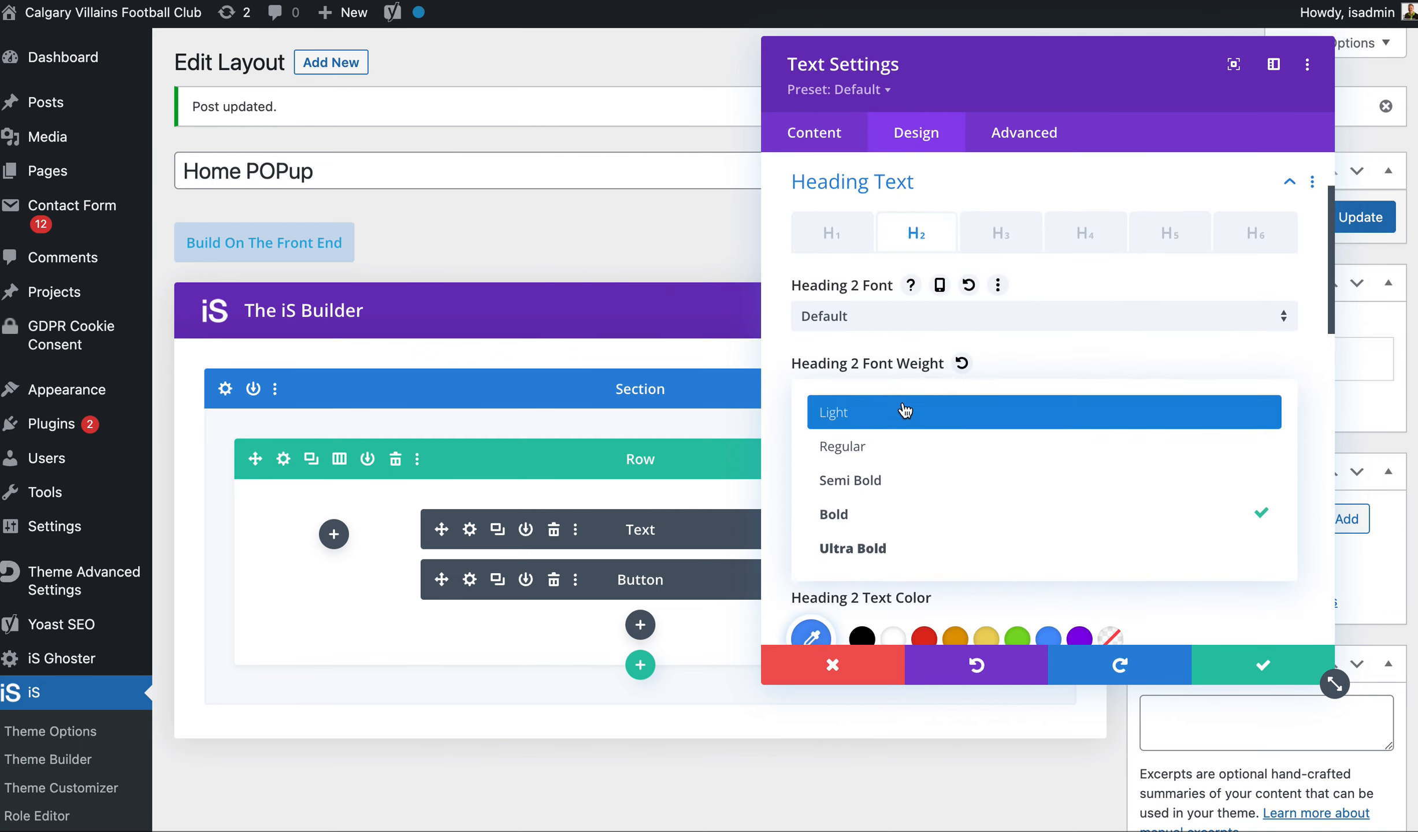
left_click(903, 410)
left_click(903, 405)
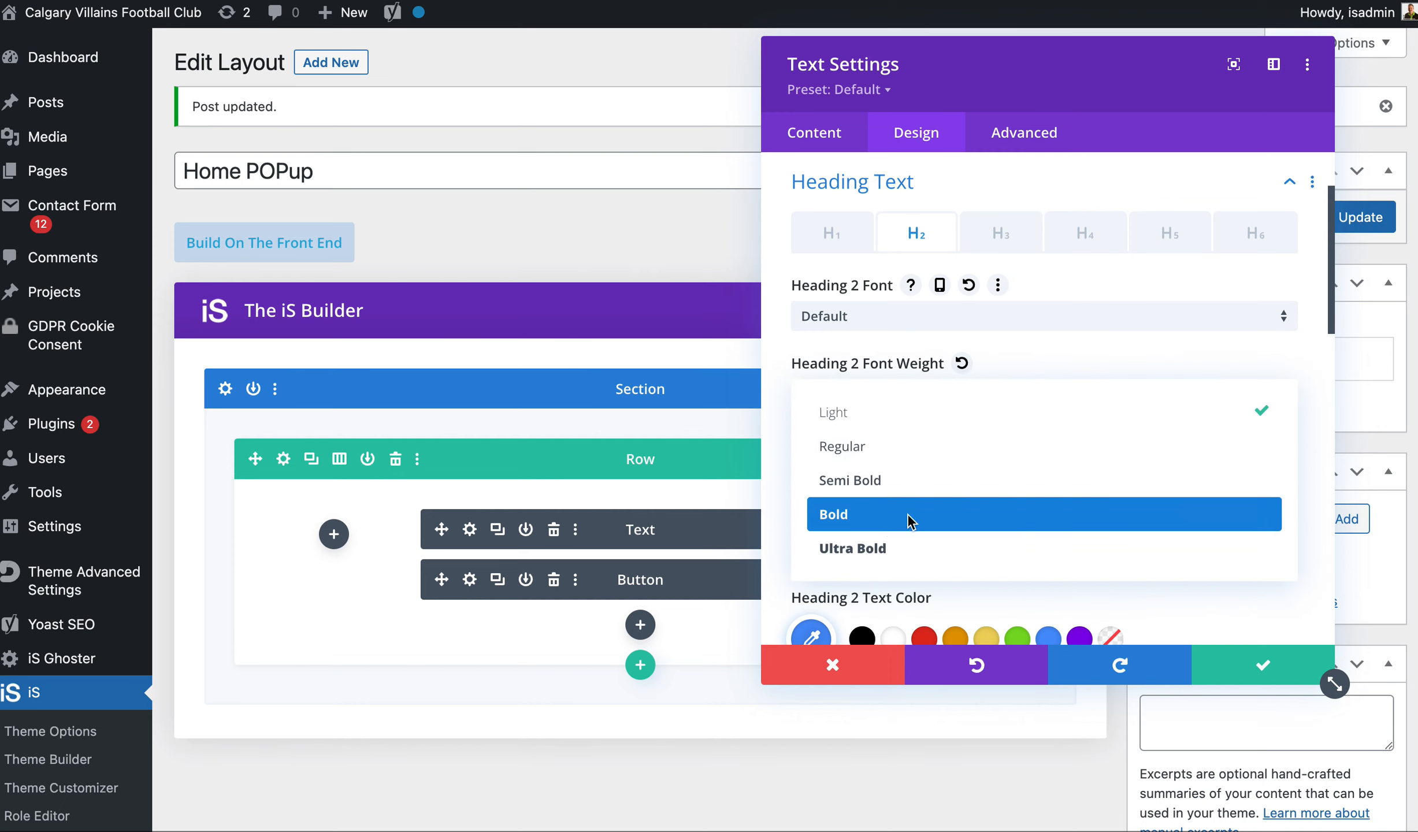
left_click(910, 514)
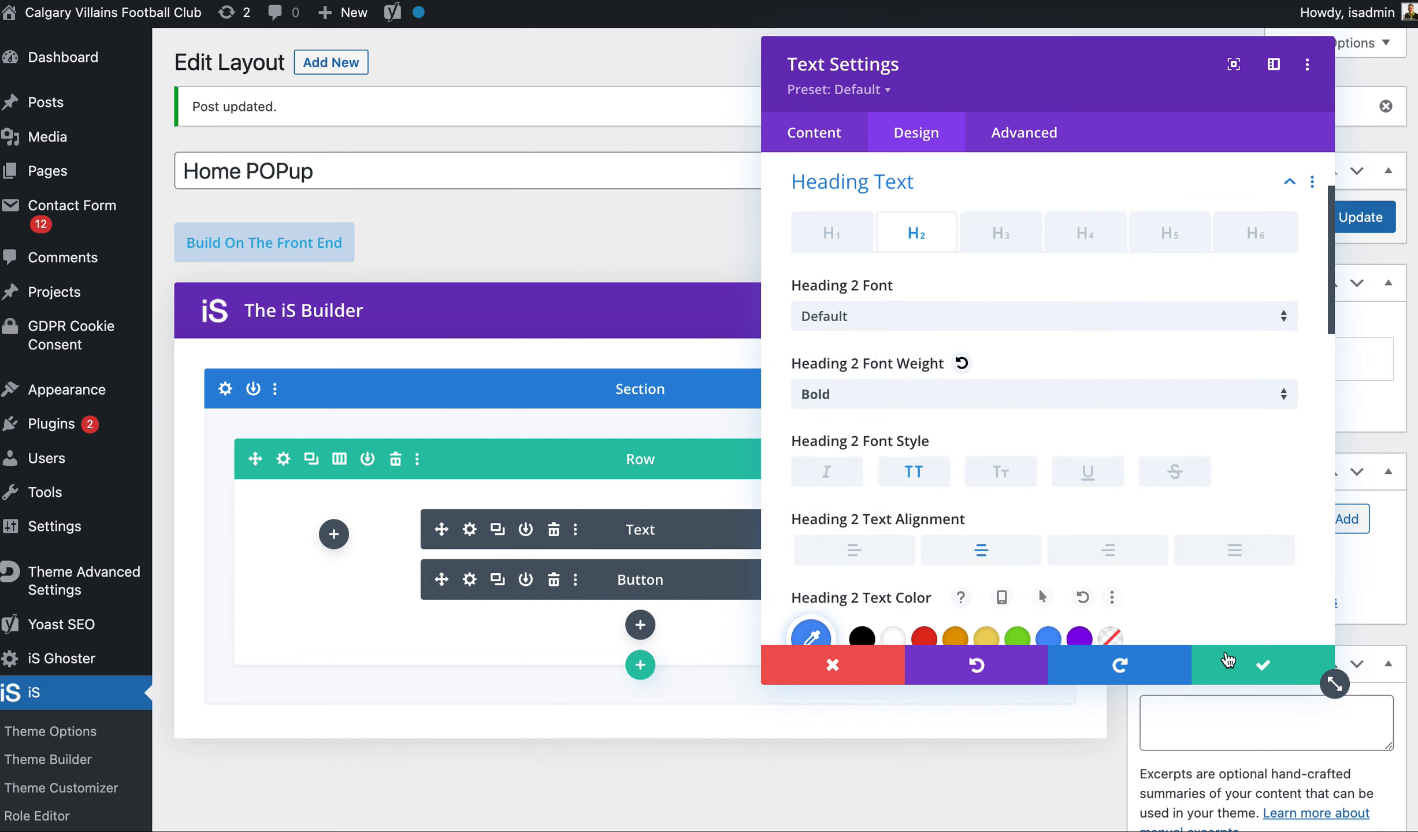
left_click(1261, 664)
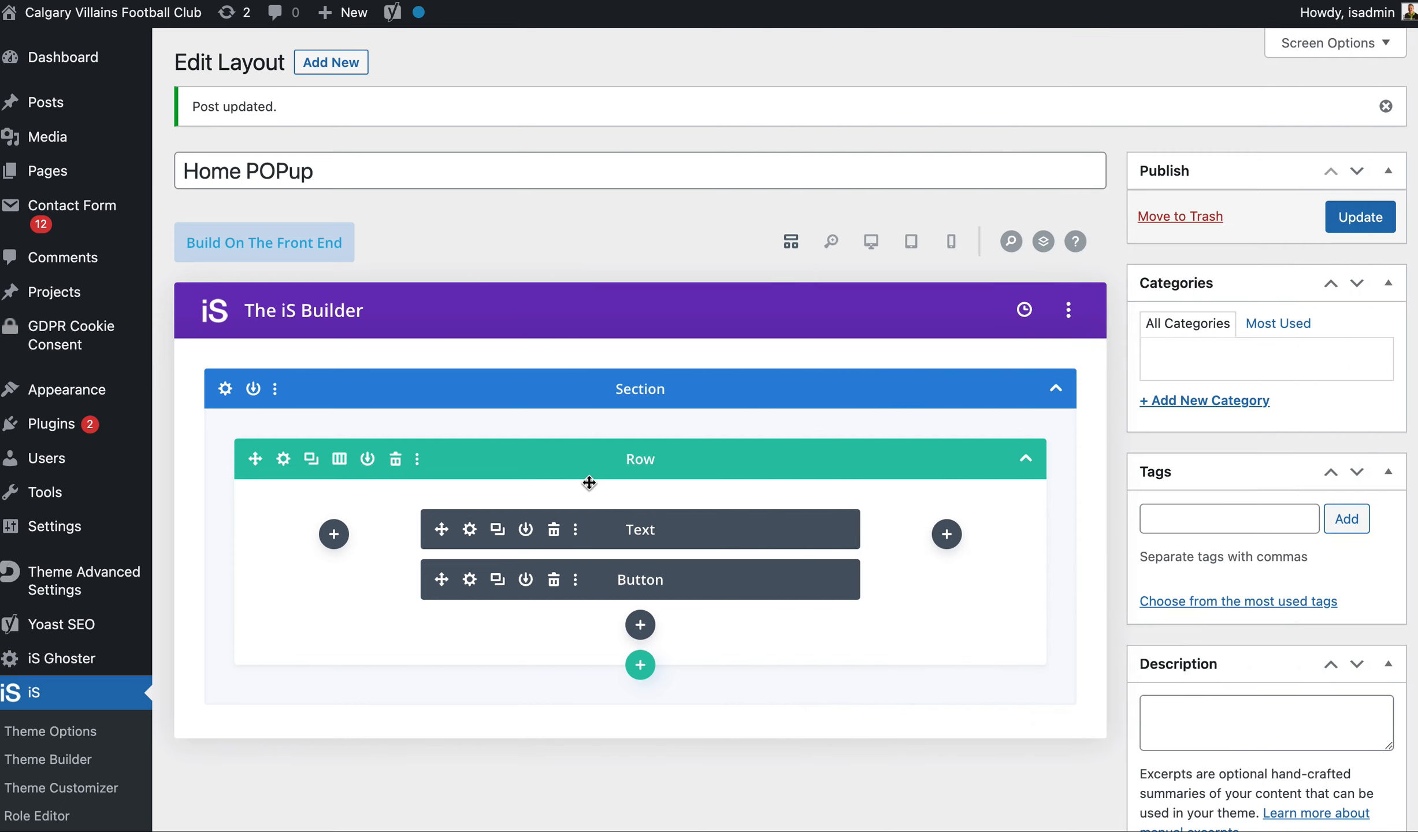
- Set the Home POPup row's top padding to 5%, link the bottom padding to it, and save the row settings
left_click(284, 459)
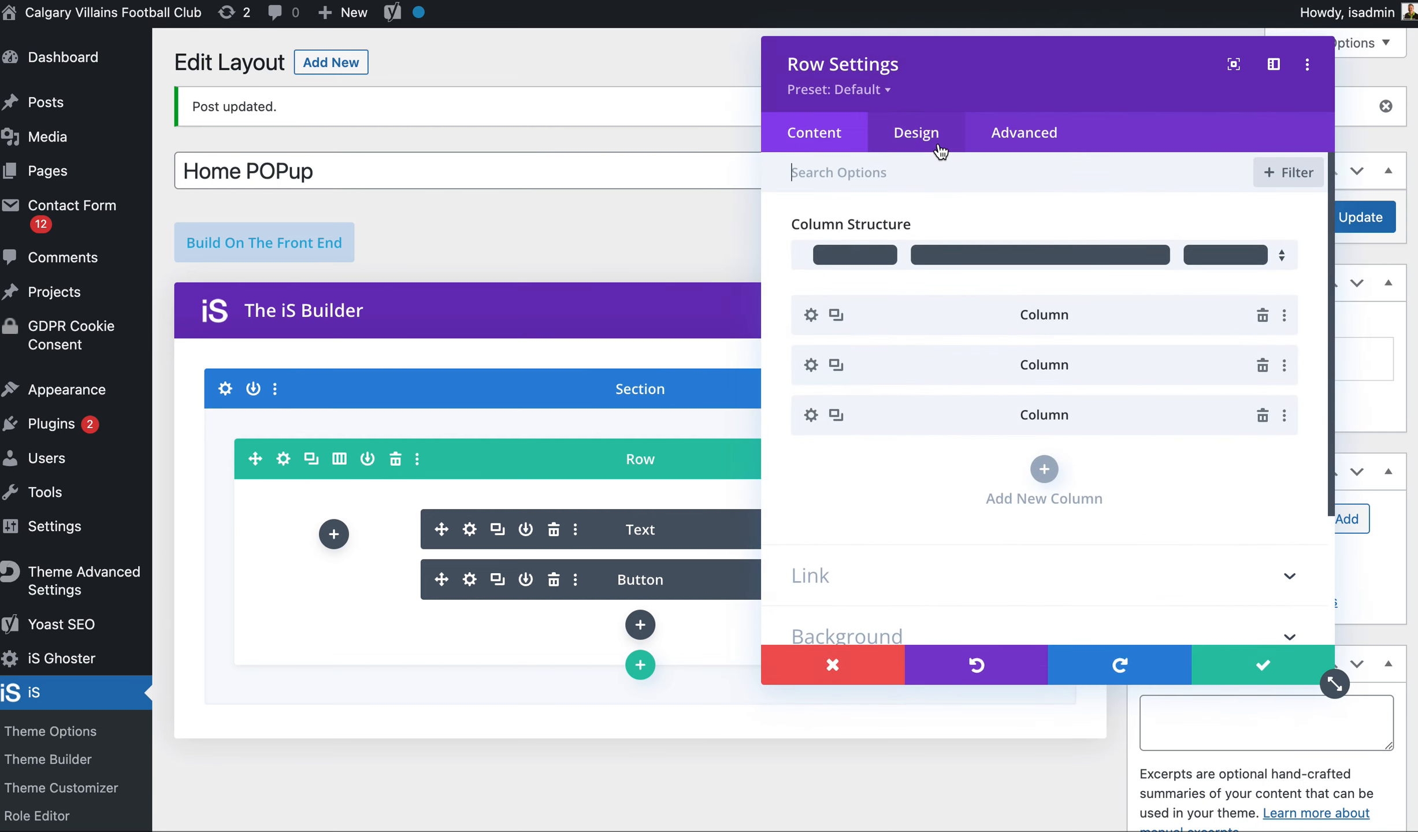
left_click(919, 134)
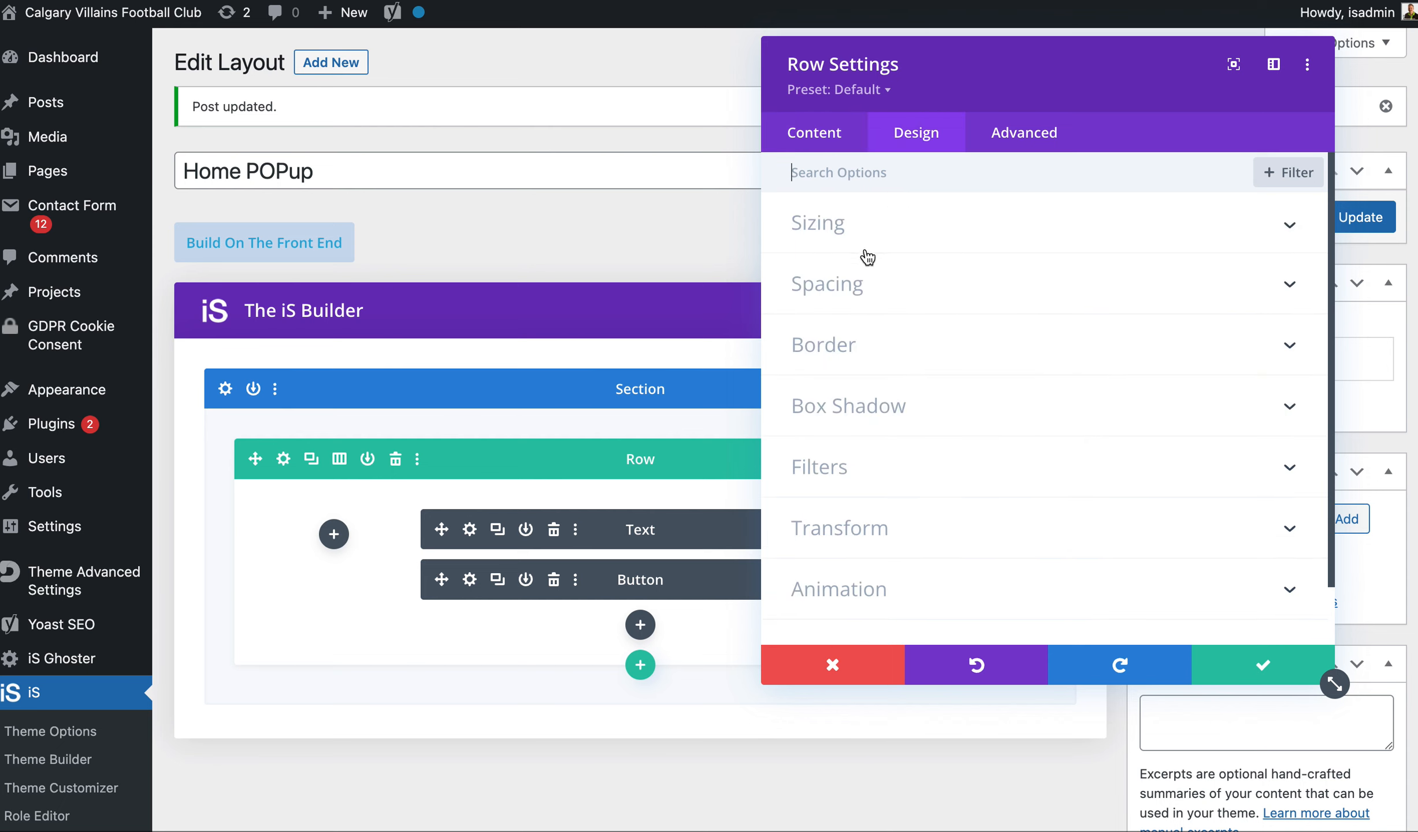
left_click(869, 283)
left_click(857, 353)
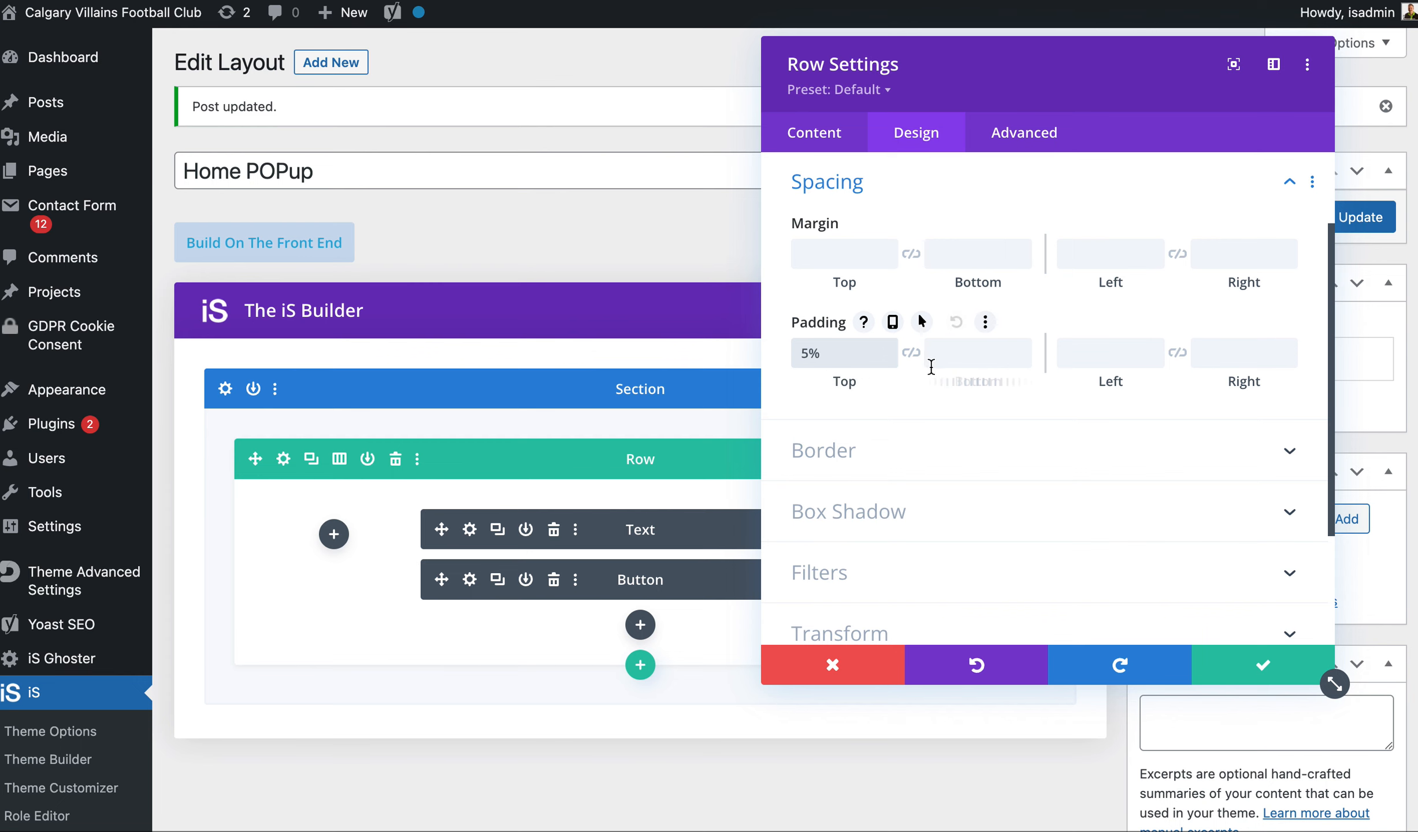
left_click(911, 353)
left_click(1233, 663)
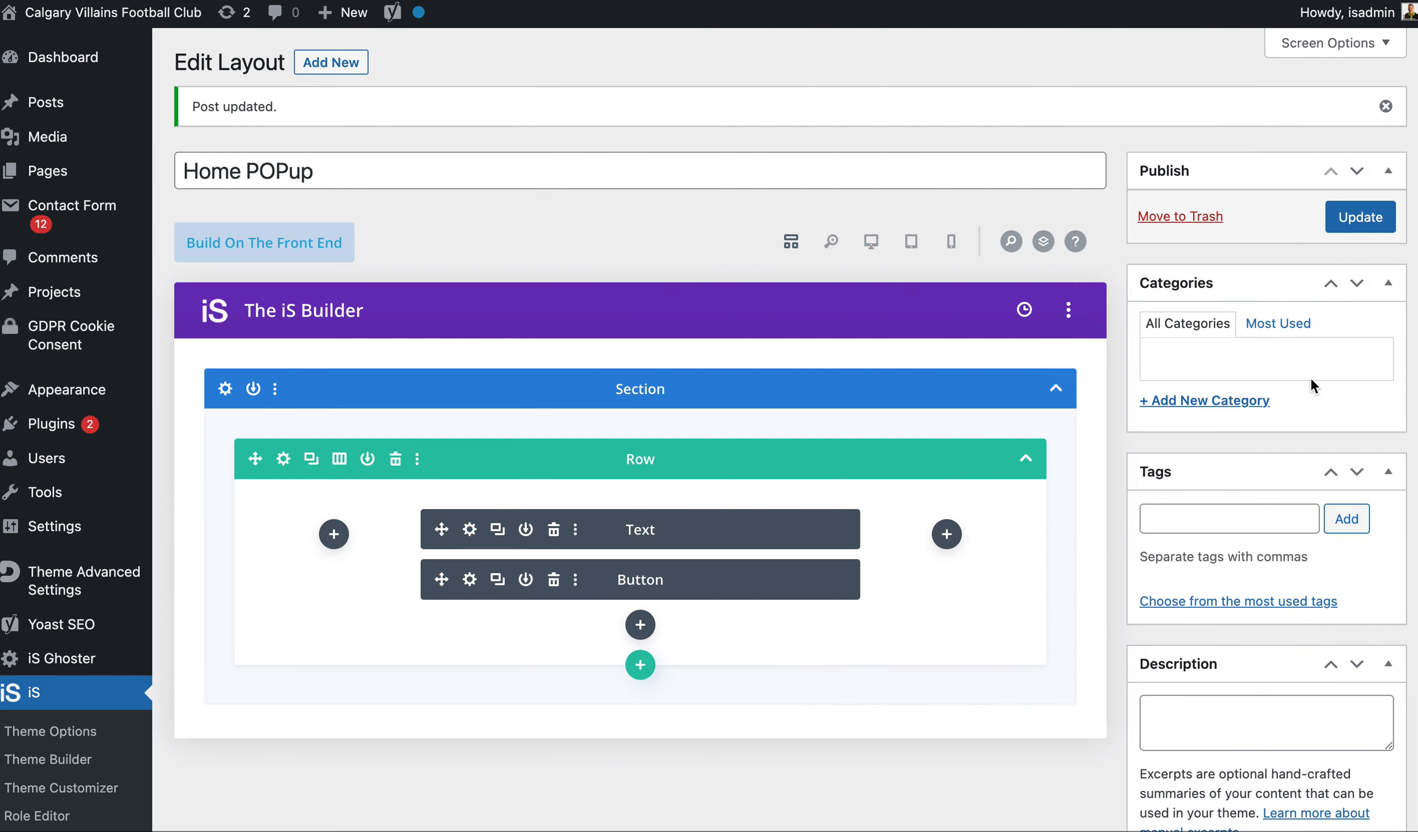
- Update the Home POPup layout and reload the home page to check the popup
left_click(1361, 229)
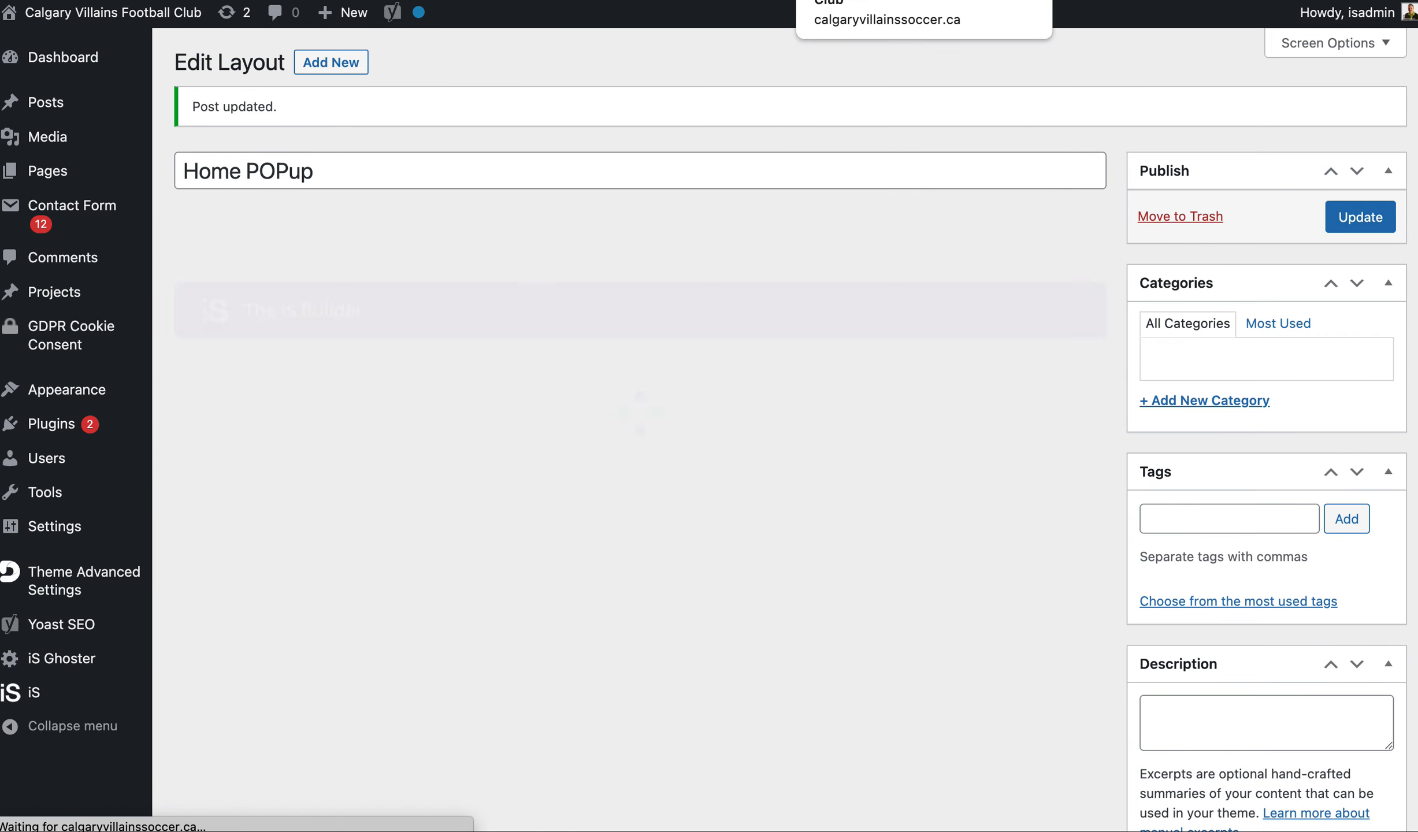
left_click(837, 0)
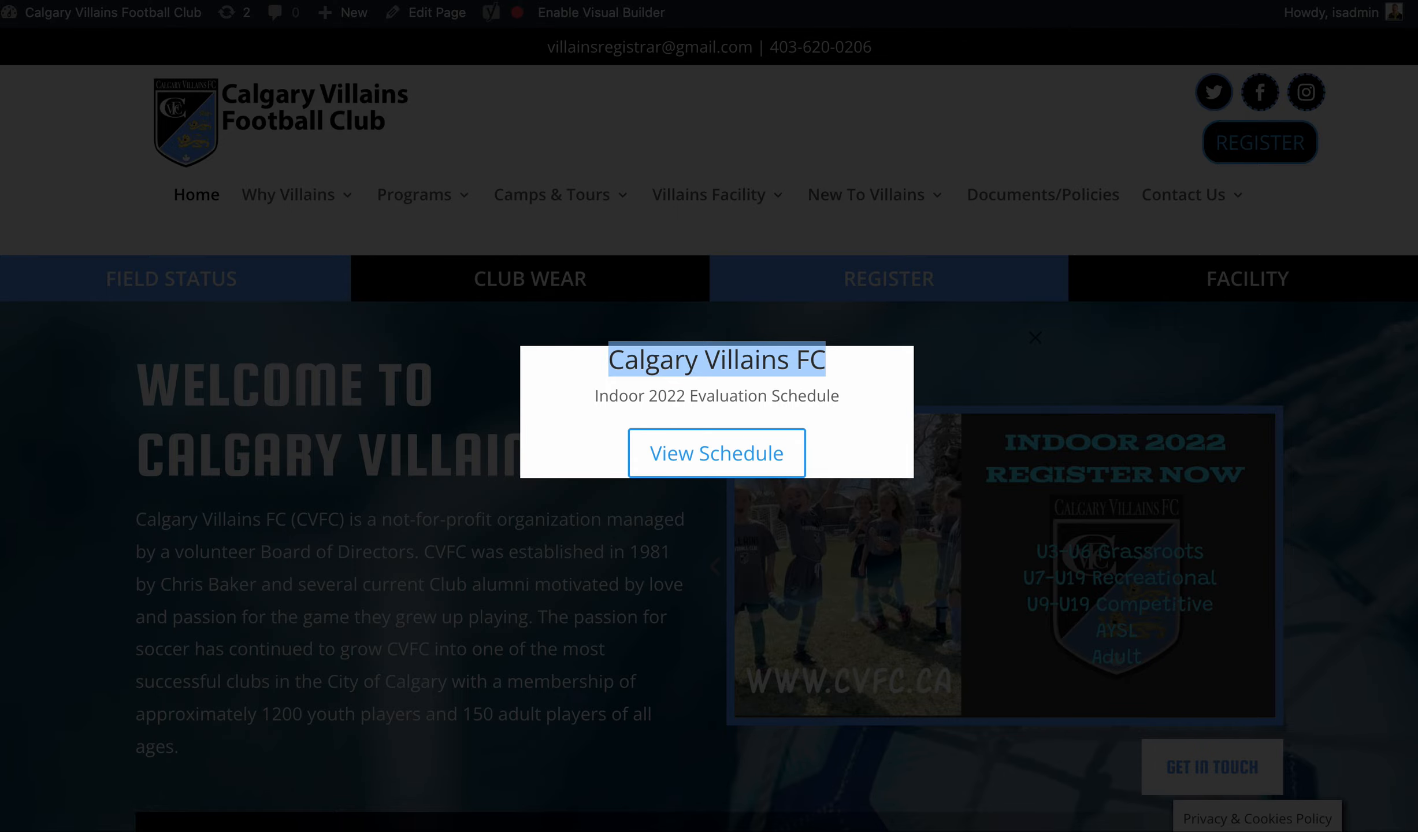
key("super+r")
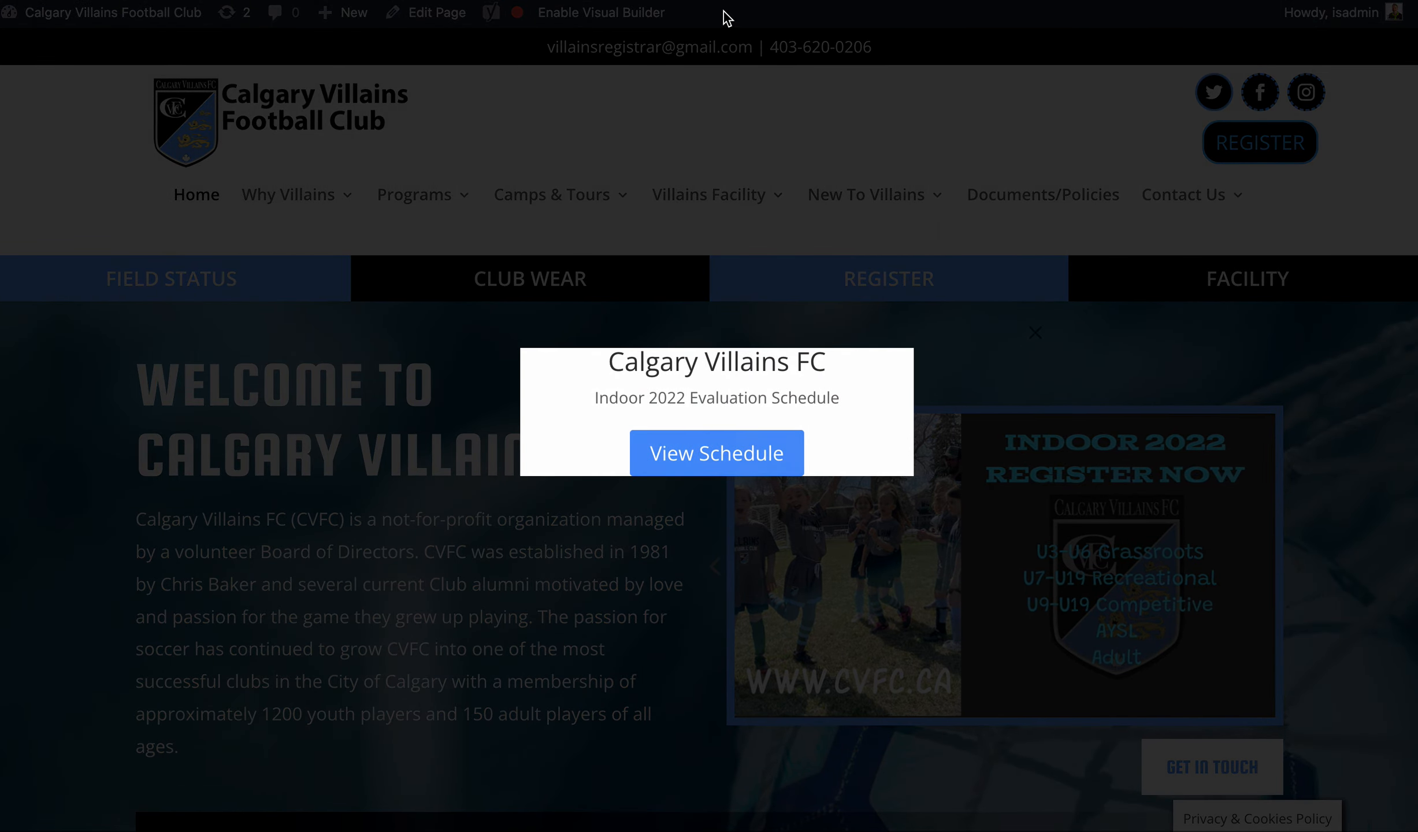
- Resave the home page in the Visual Builder without edits, and exit the builder to check the popup on the live page
key("super+r")
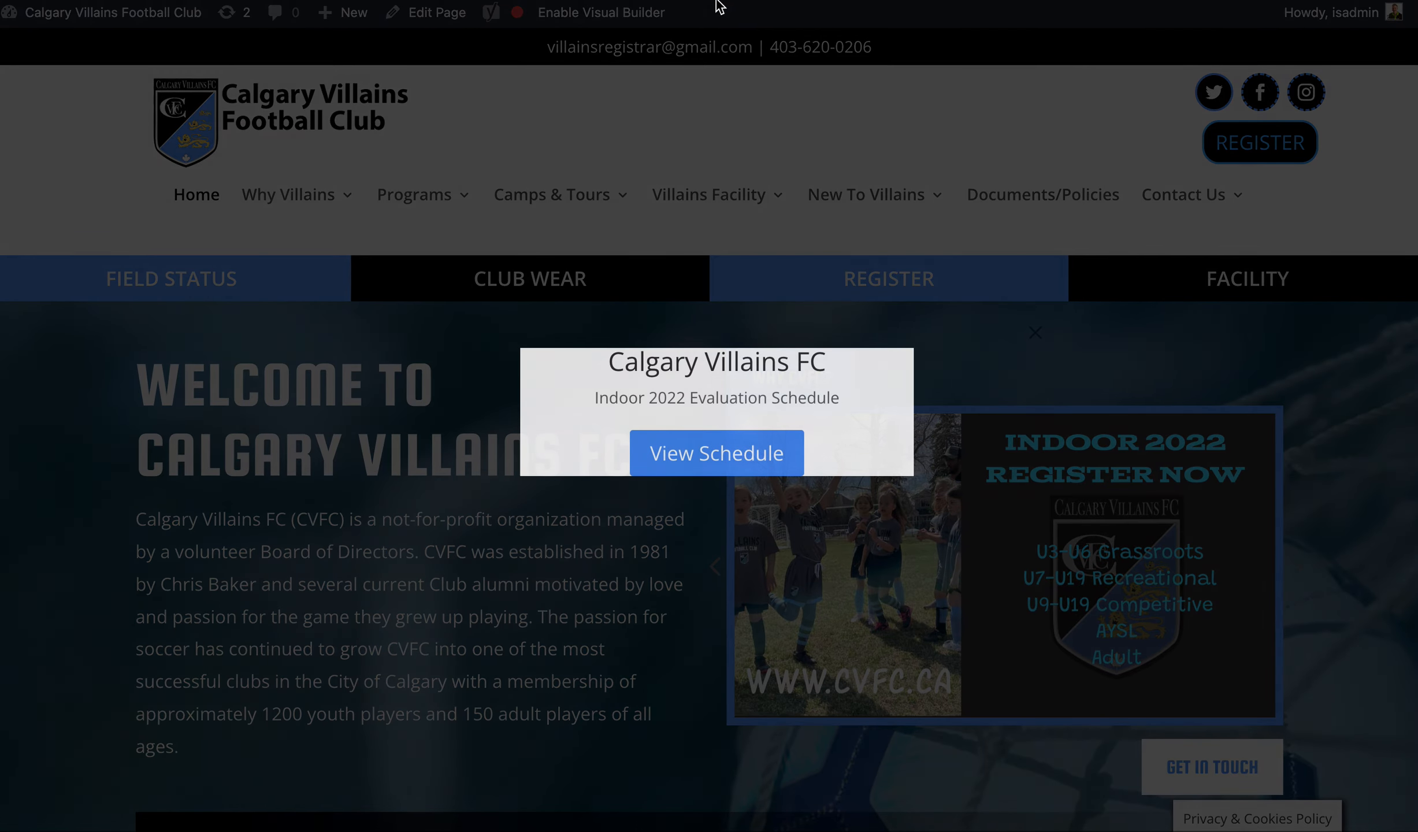
left_click(767, 293)
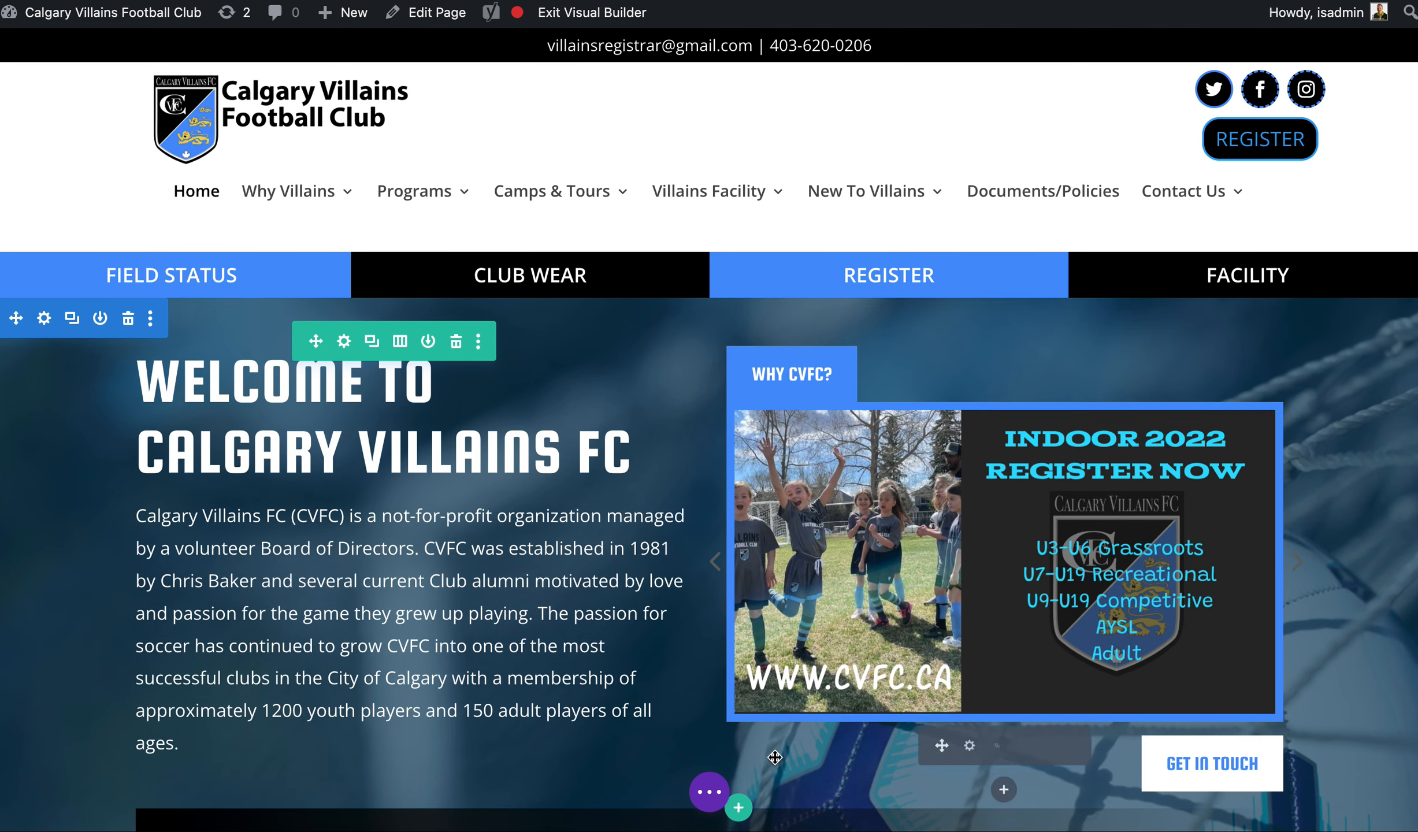
left_click(709, 791)
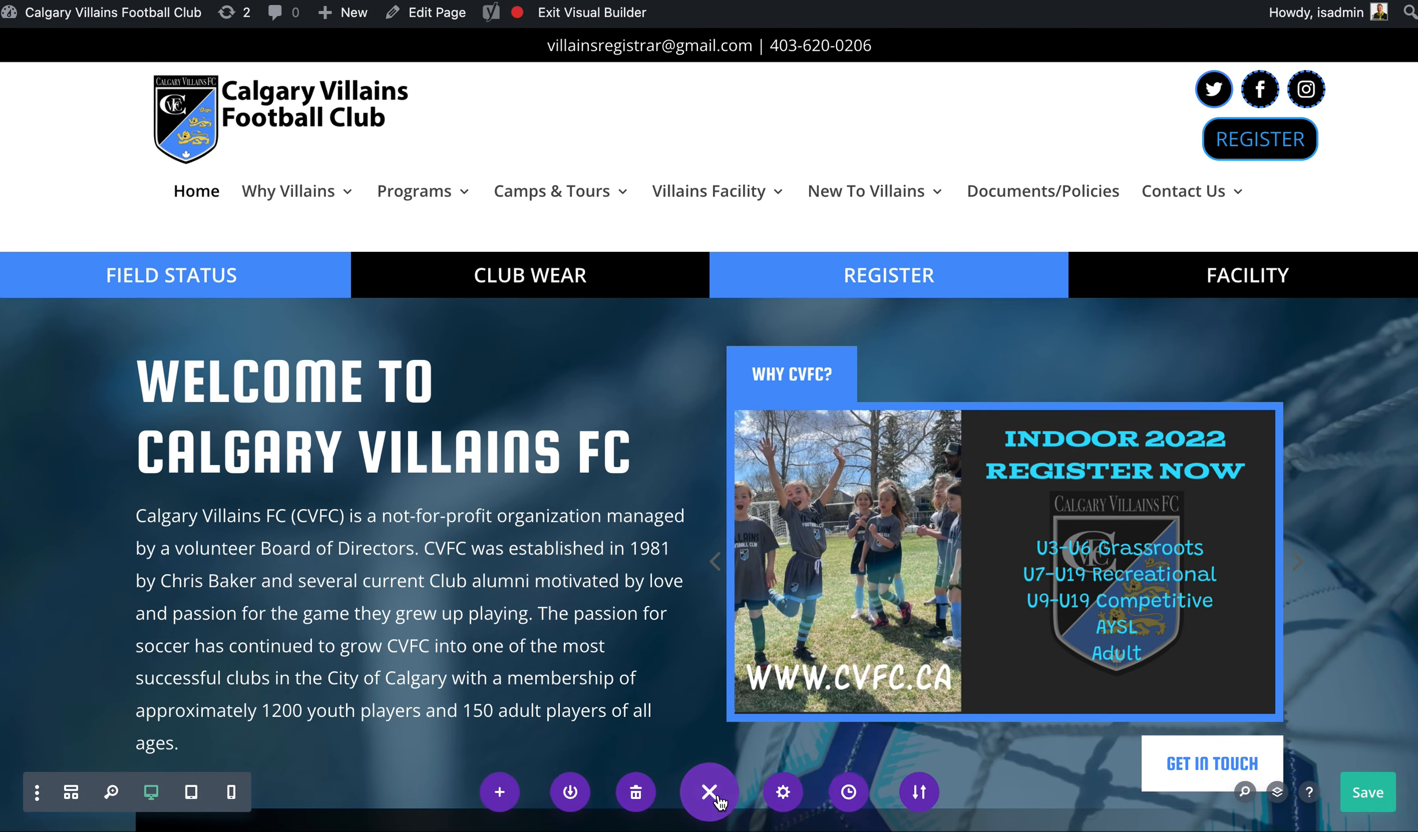
left_click(1368, 793)
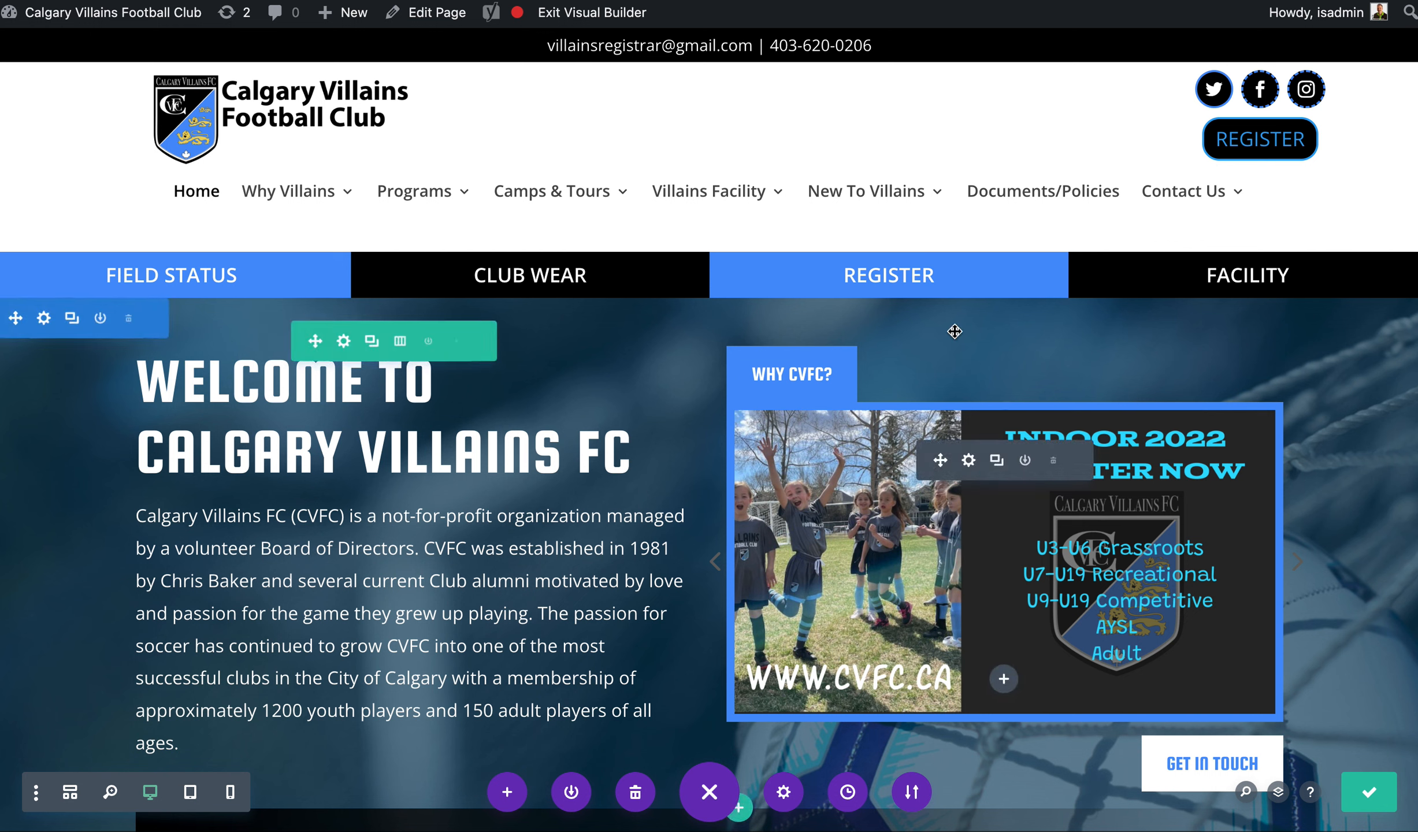
left_click(601, 21)
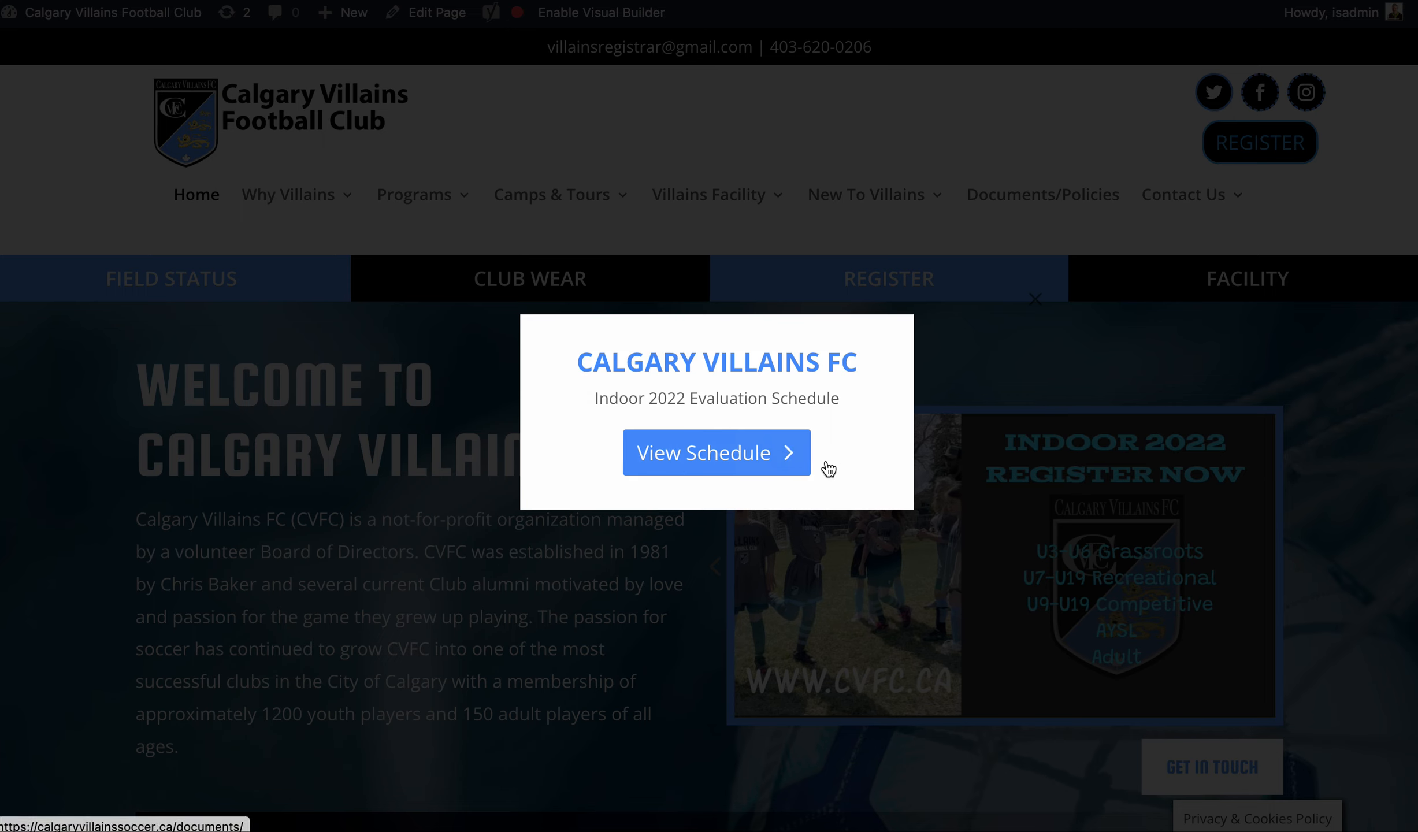
left_click(745, 130)
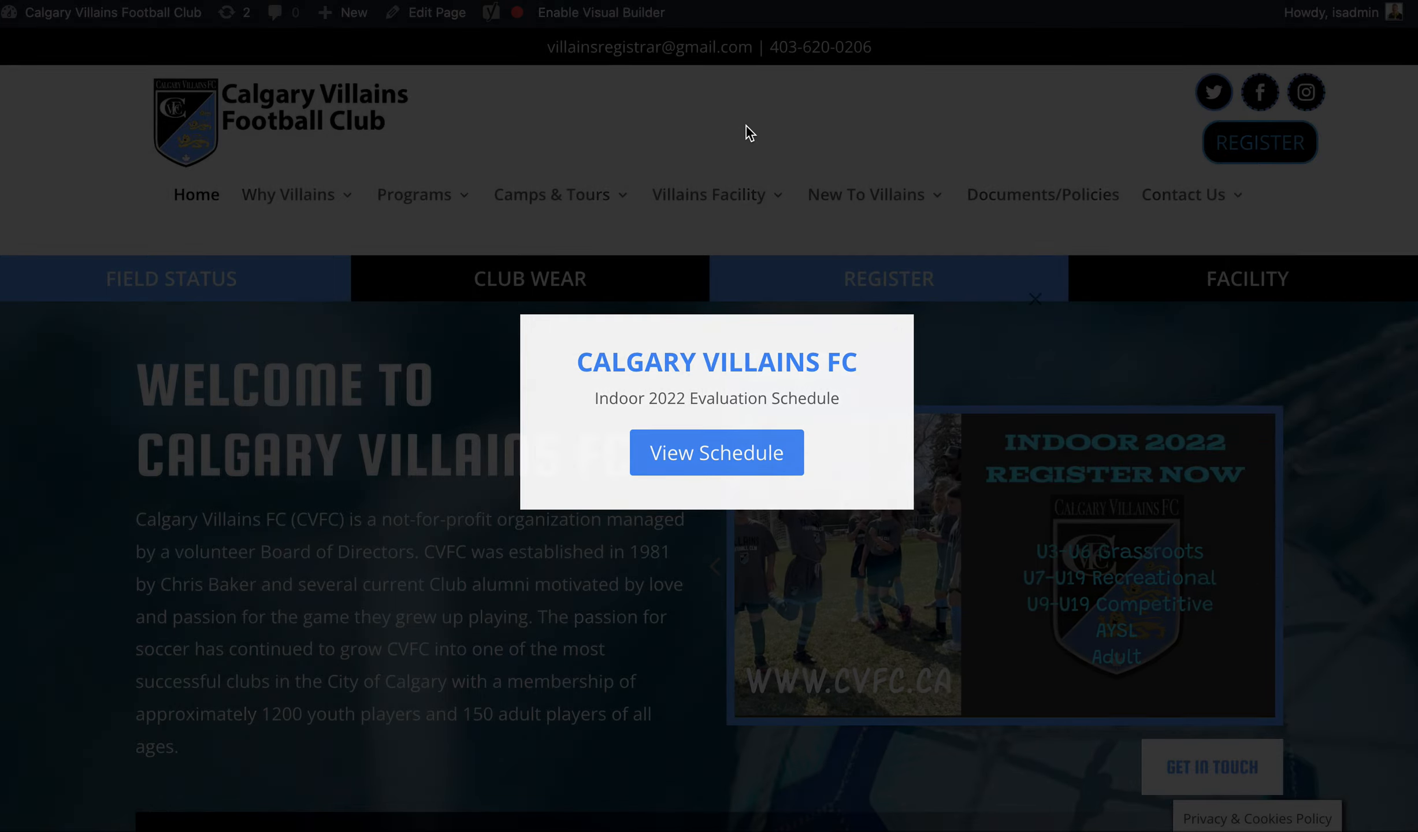